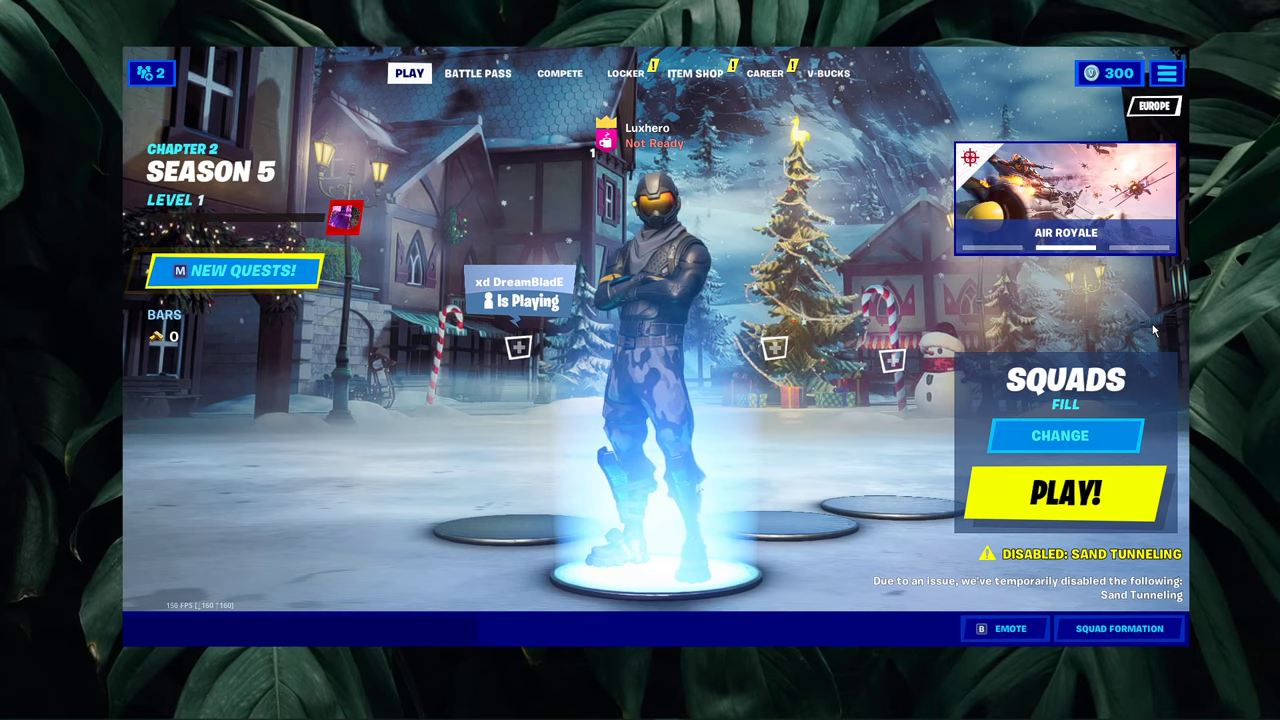
Cycle Fortnite's Matchmaking Region in Game settings back to Auto.
{"action": "left_click", "coordinate": [1153, 80]}
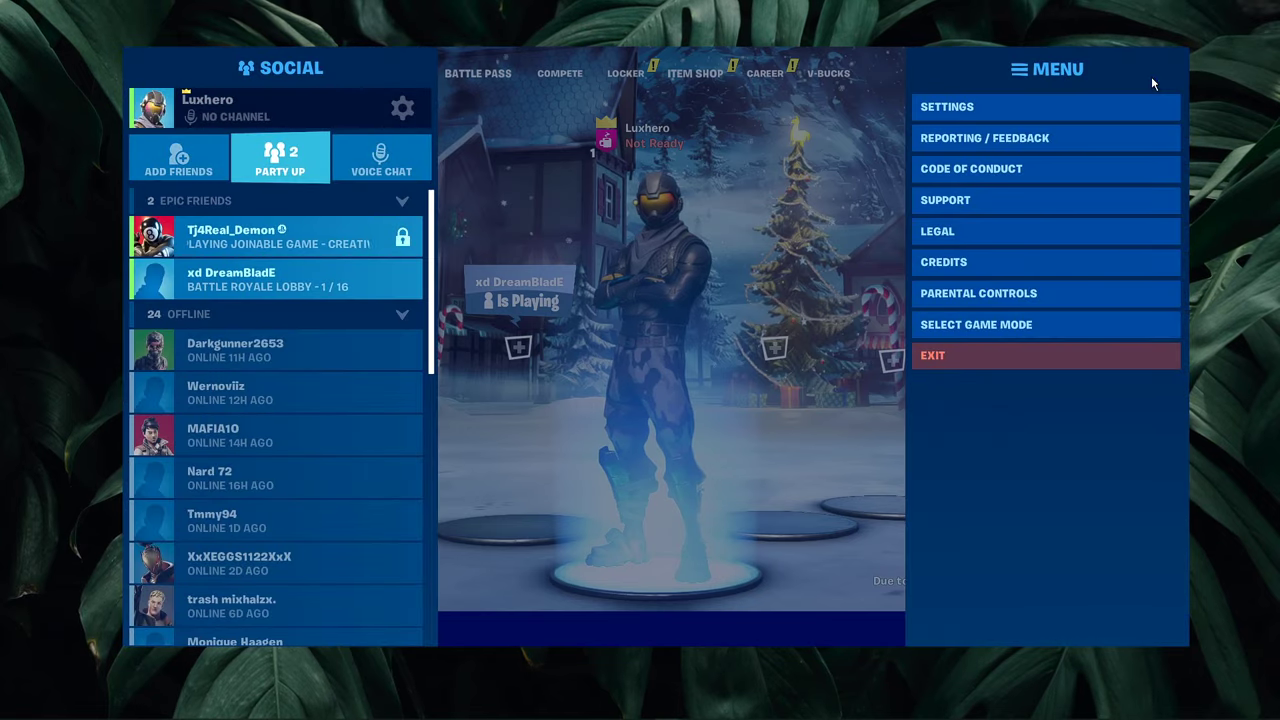
{"action": "left_click", "coordinate": [1088, 105]}
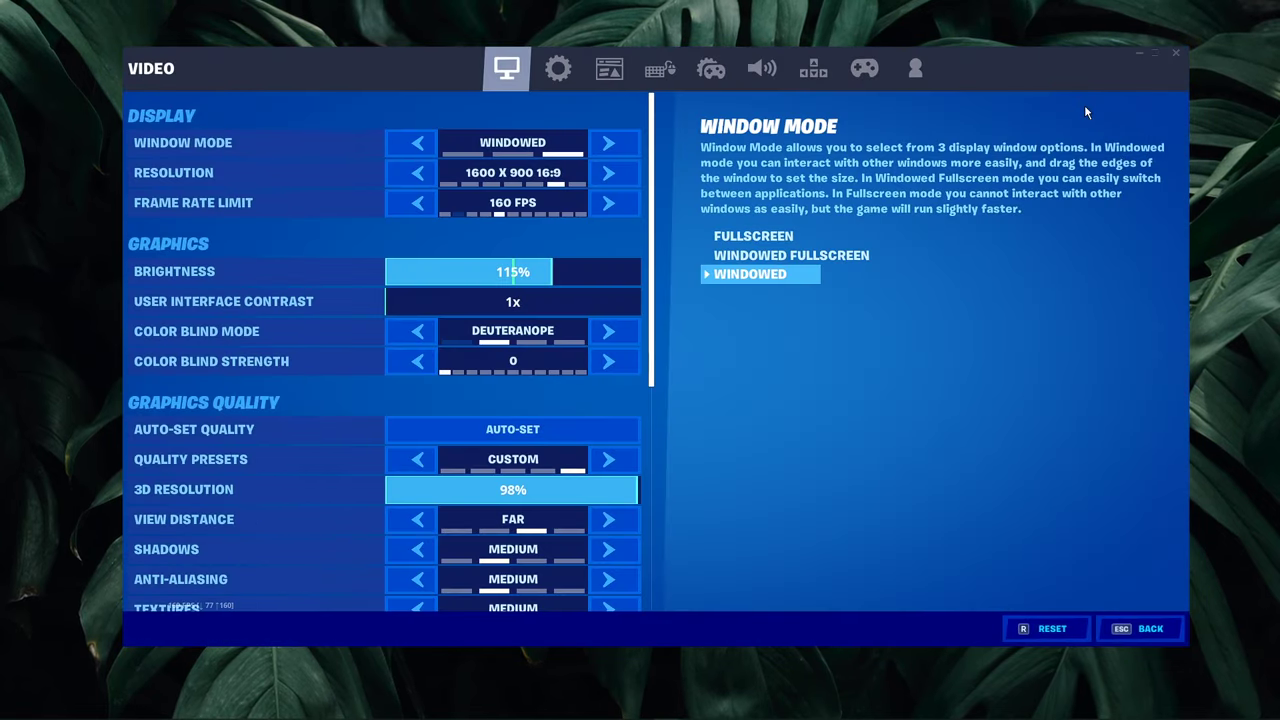
{"action": "left_click", "coordinate": [562, 76]}
{"action": "left_click", "coordinate": [606, 143]}
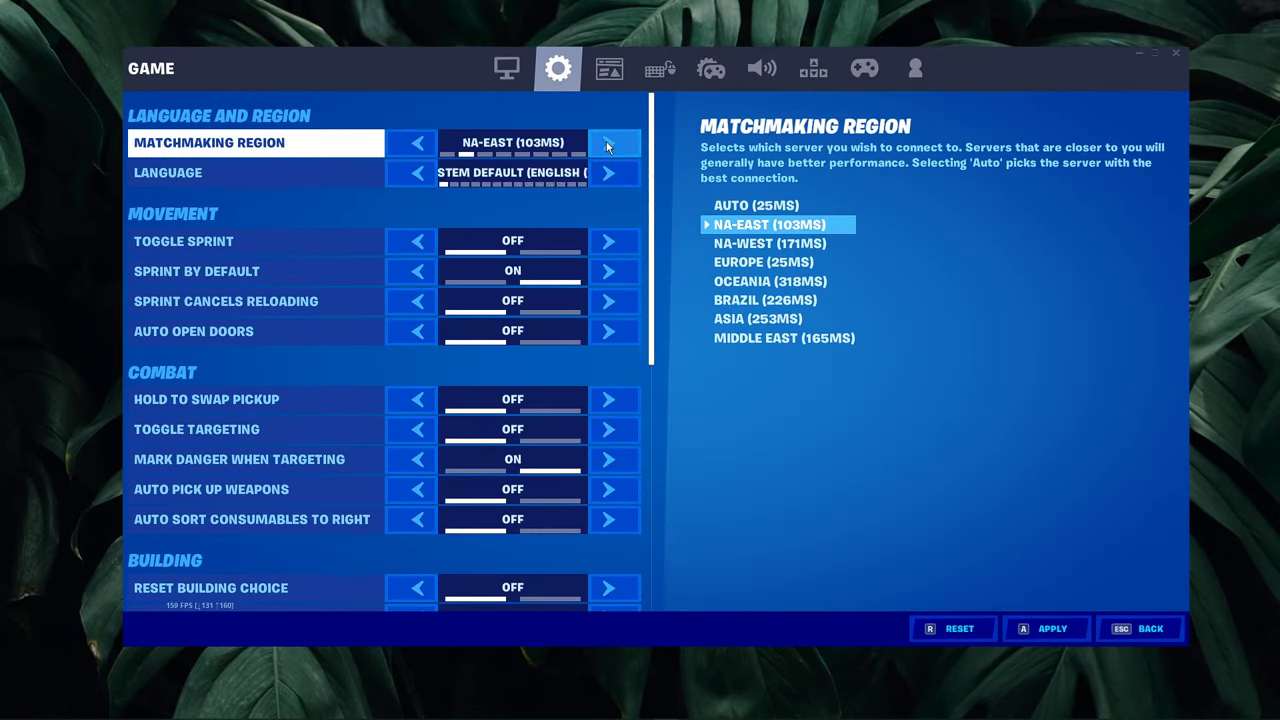
{"action": "left_click", "coordinate": [606, 143]}
{"action": "left_click", "coordinate": [606, 143]}
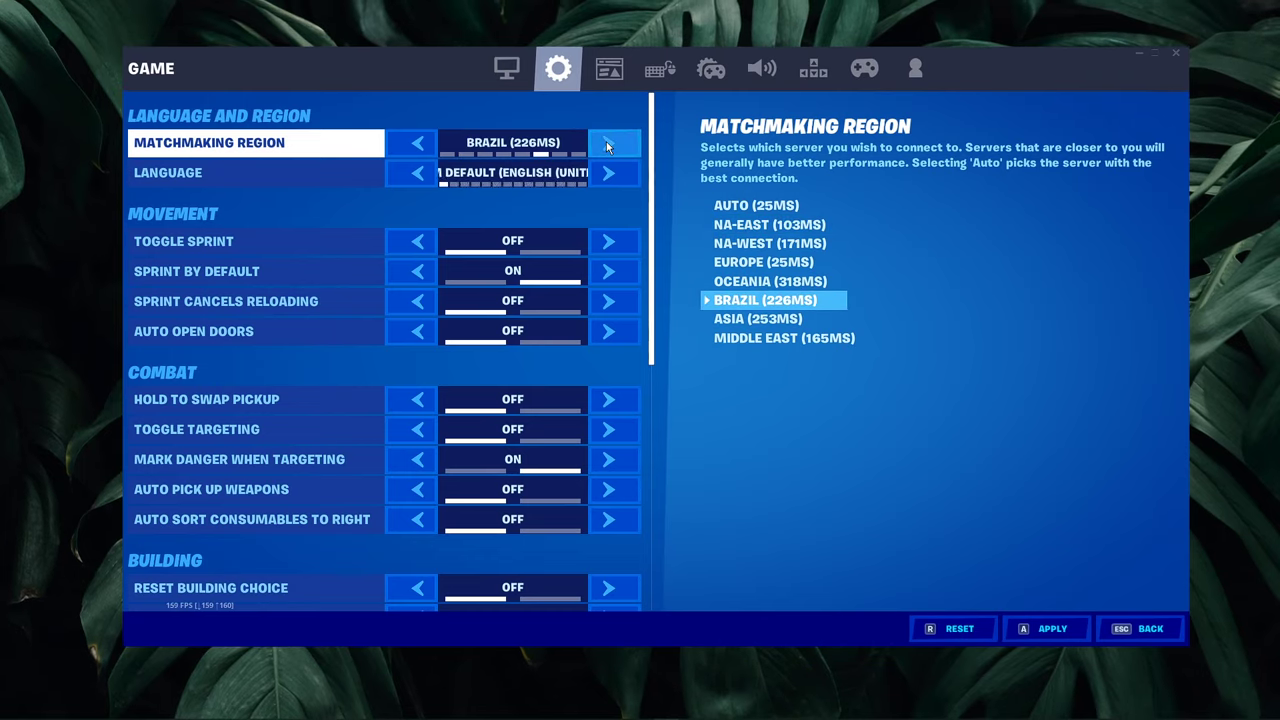
{"action": "left_click", "coordinate": [606, 143]}
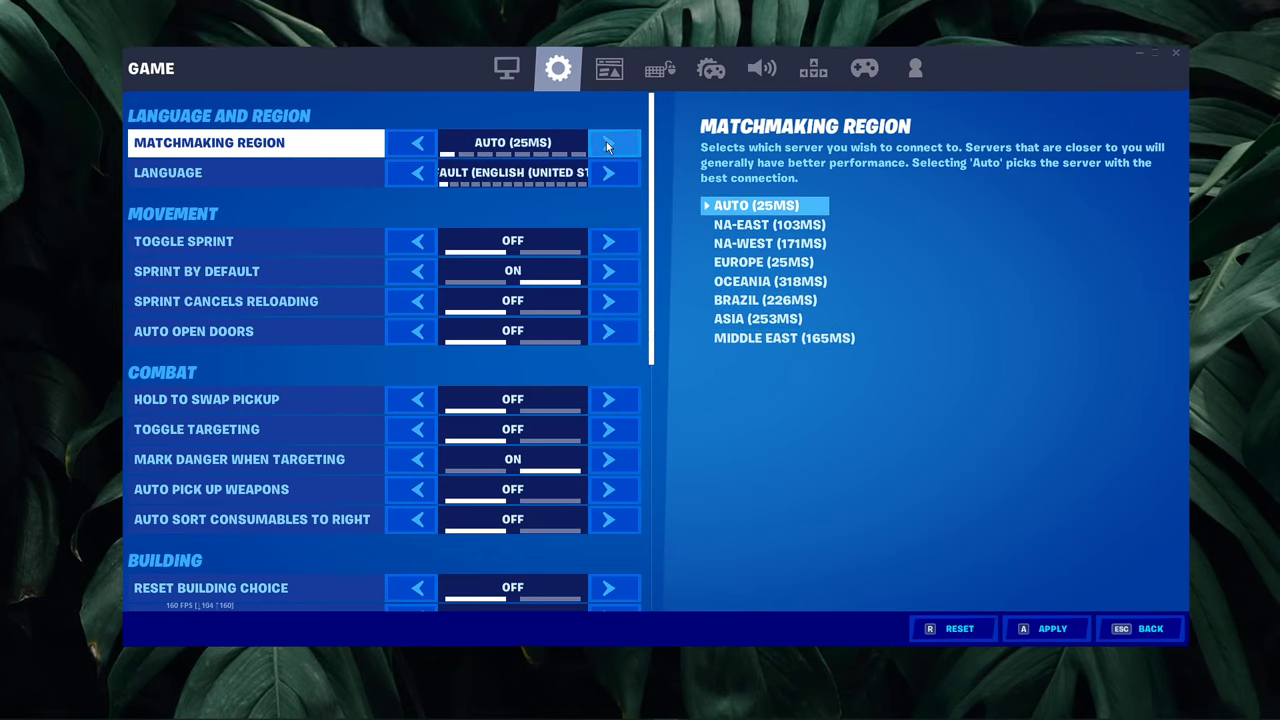
{"action": "left_click", "coordinate": [606, 141]}
{"action": "left_click", "coordinate": [606, 141]}
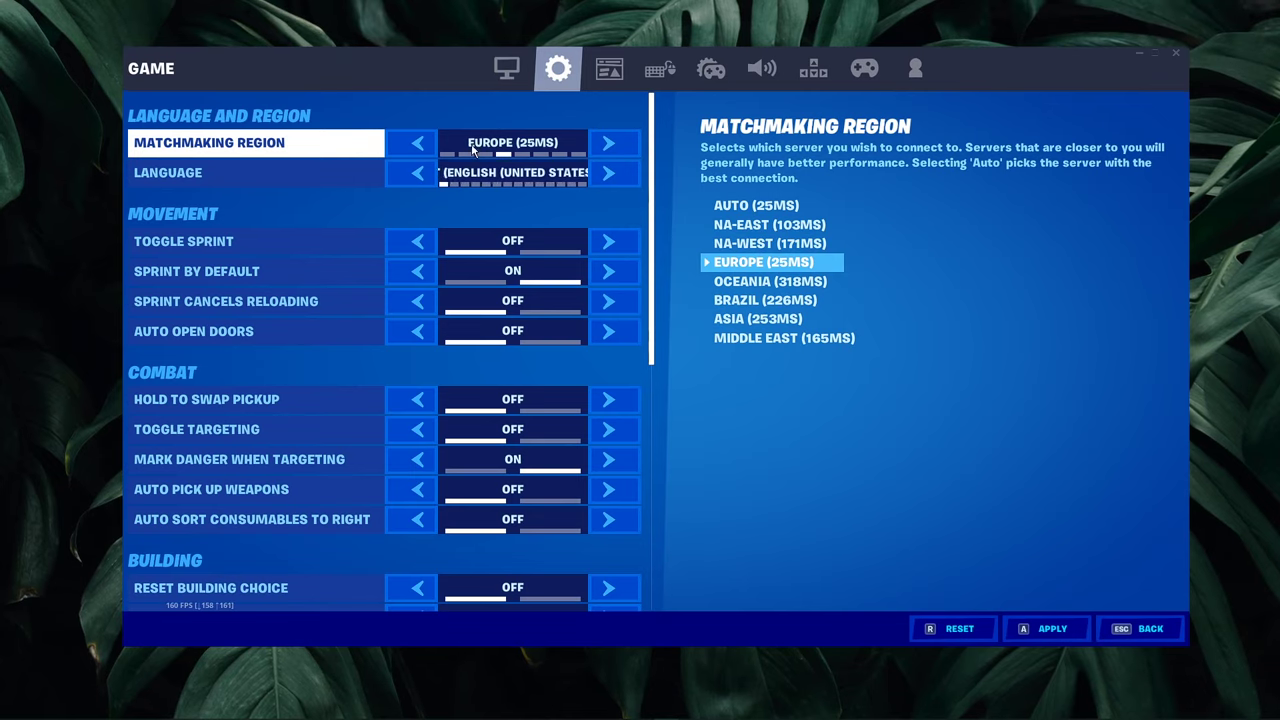
{"action": "left_click", "coordinate": [425, 142]}
{"action": "left_click", "coordinate": [425, 142]}
{"action": "left_click", "coordinate": [425, 142]}
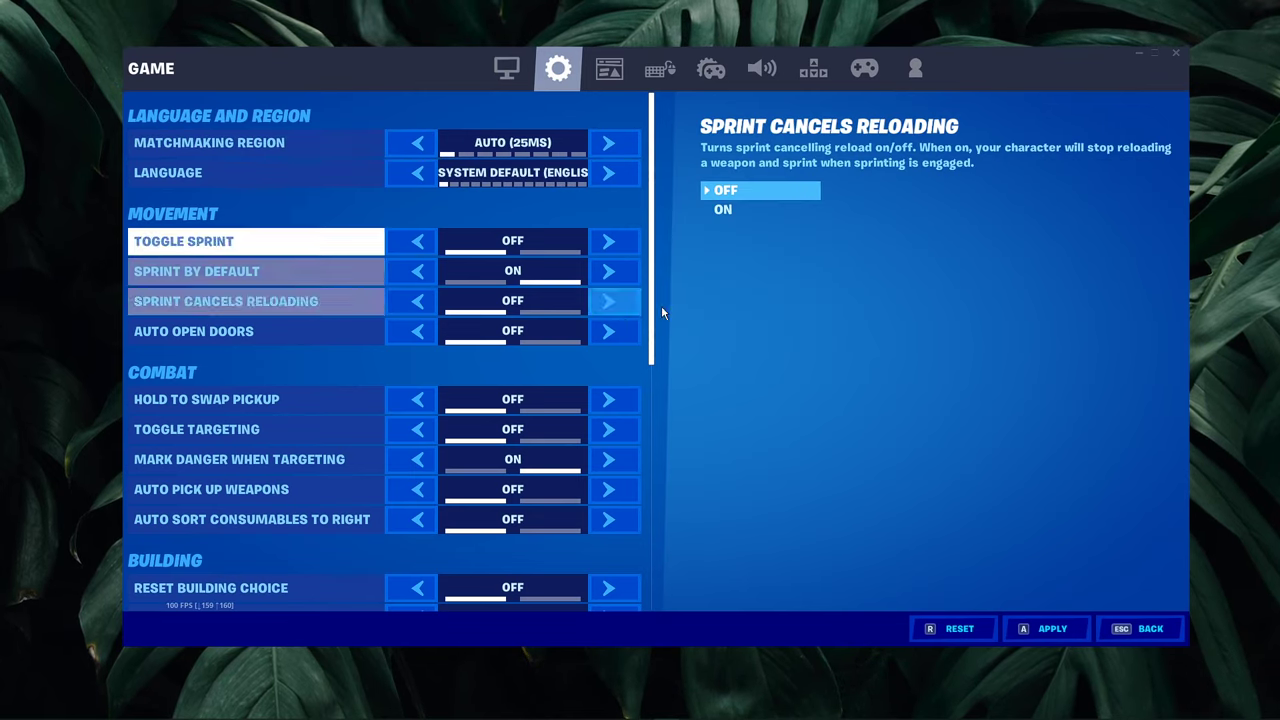
Save the changed settings and quit Fortnite to the desktop.
{"action": "key", "text": "Escape"}
{"action": "left_click", "coordinate": [784, 488]}
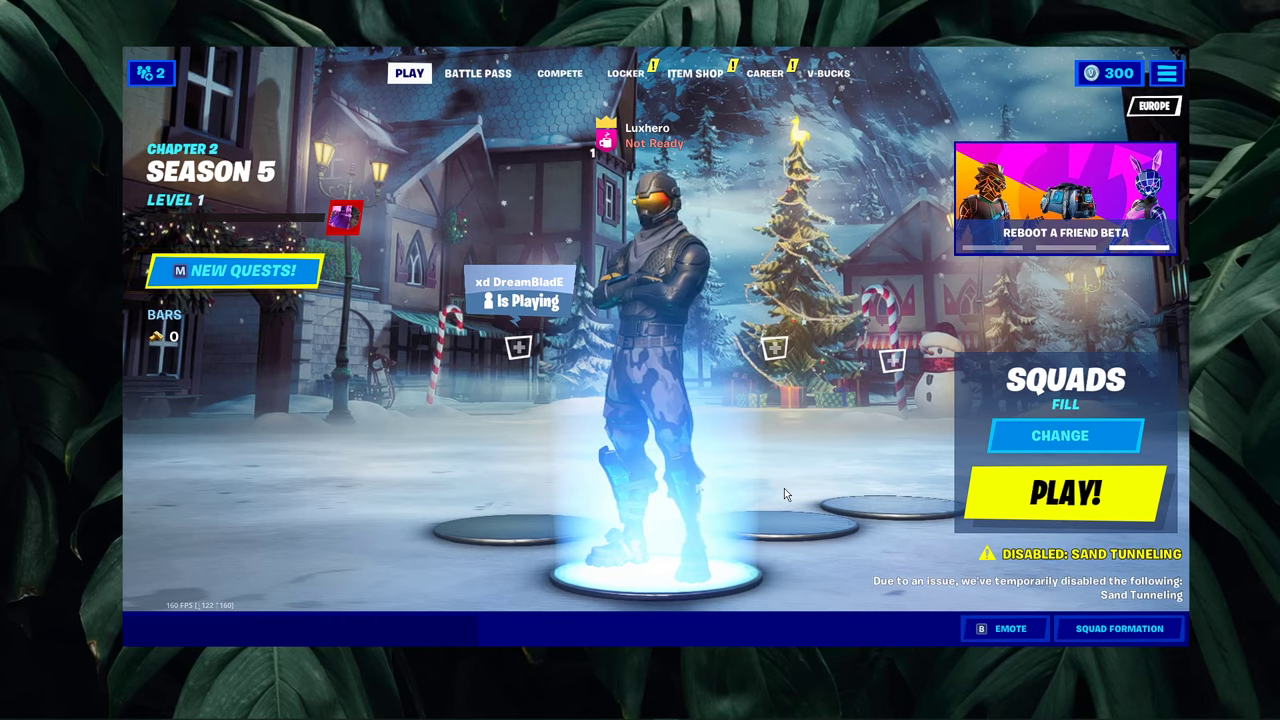
{"action": "left_click", "coordinate": [1164, 78]}
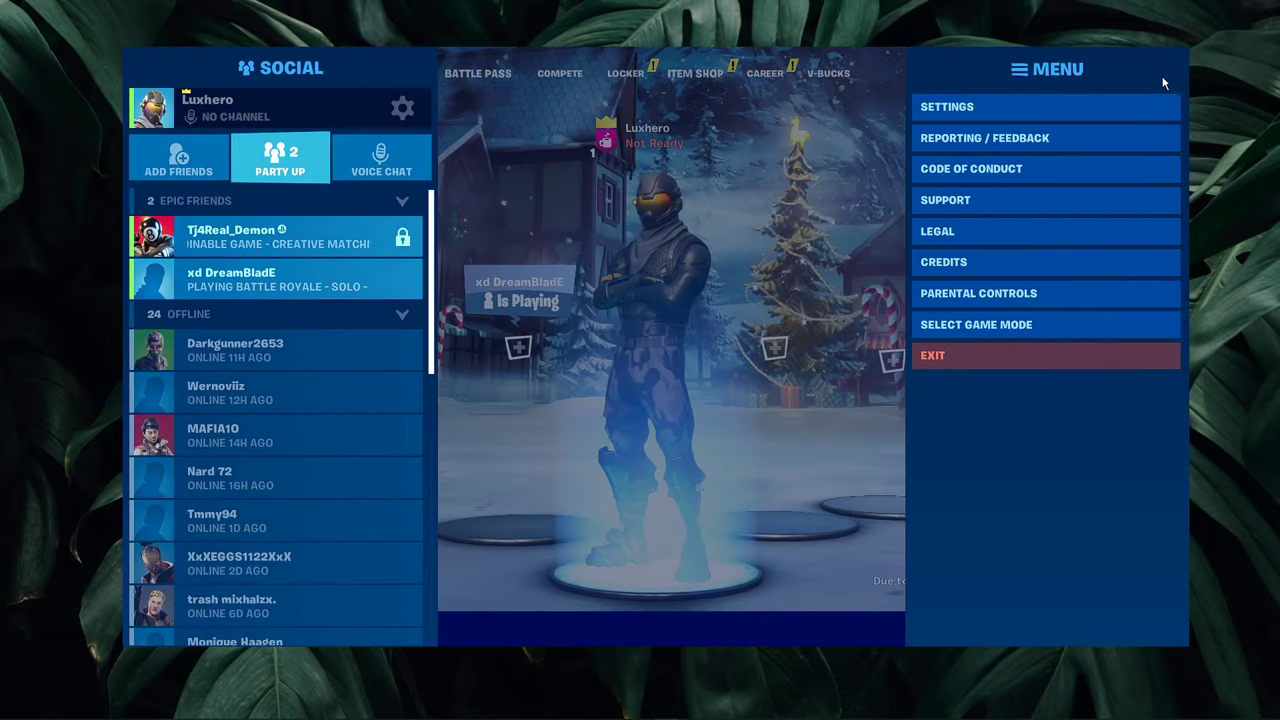
{"action": "left_click", "coordinate": [944, 355]}
{"action": "left_click", "coordinate": [790, 480]}
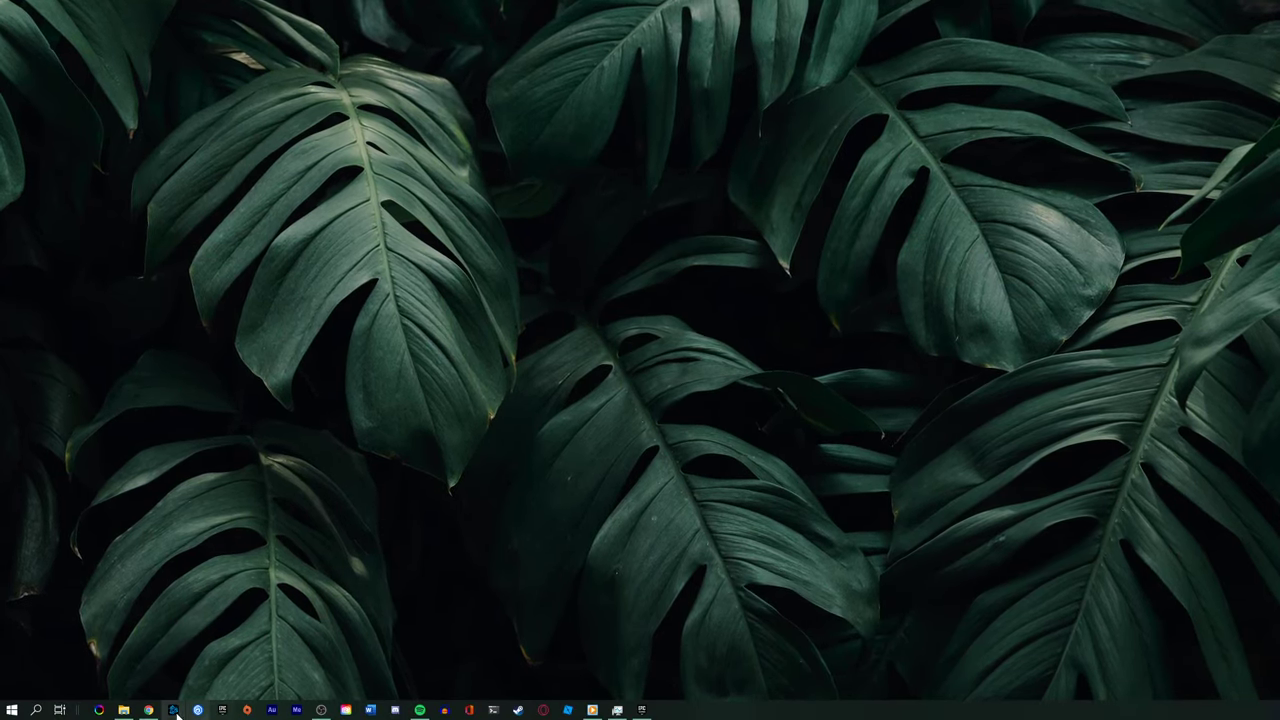
Expand Fortnite on status.epicgames.com to confirm each service is Operational, then collapse it.
{"action": "left_click", "coordinate": [148, 710]}
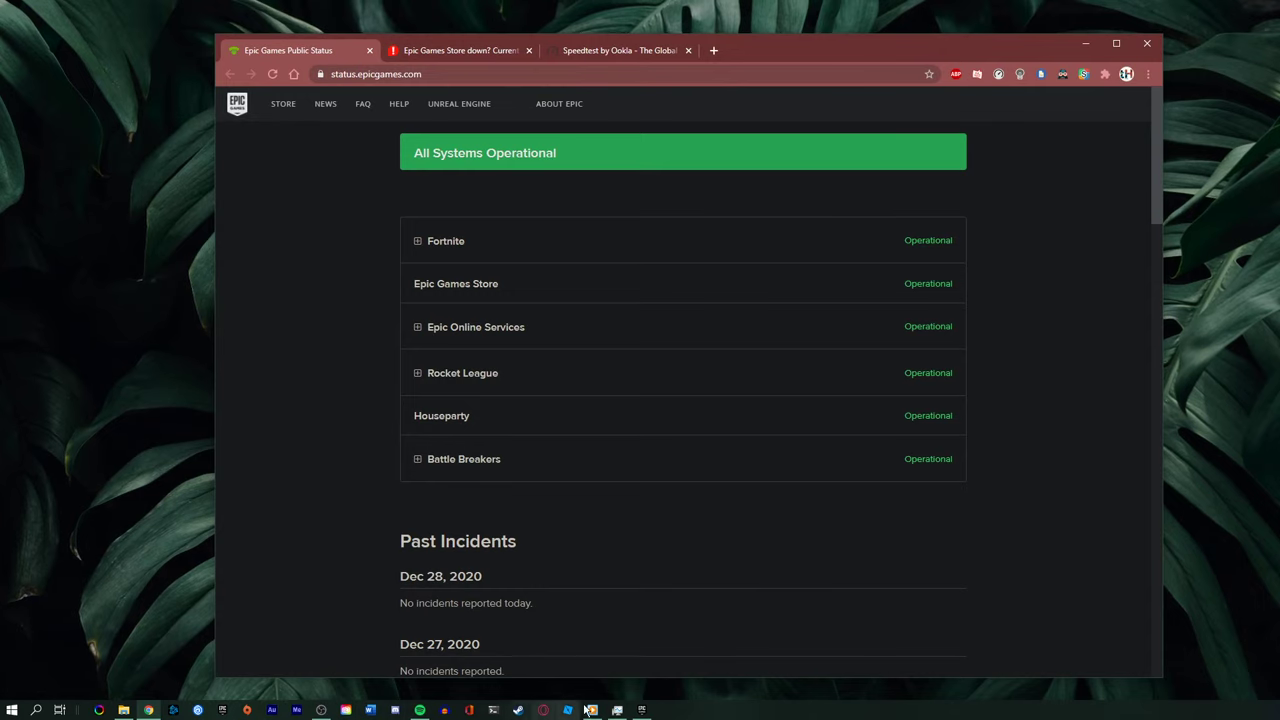
{"action": "left_click", "coordinate": [643, 710]}
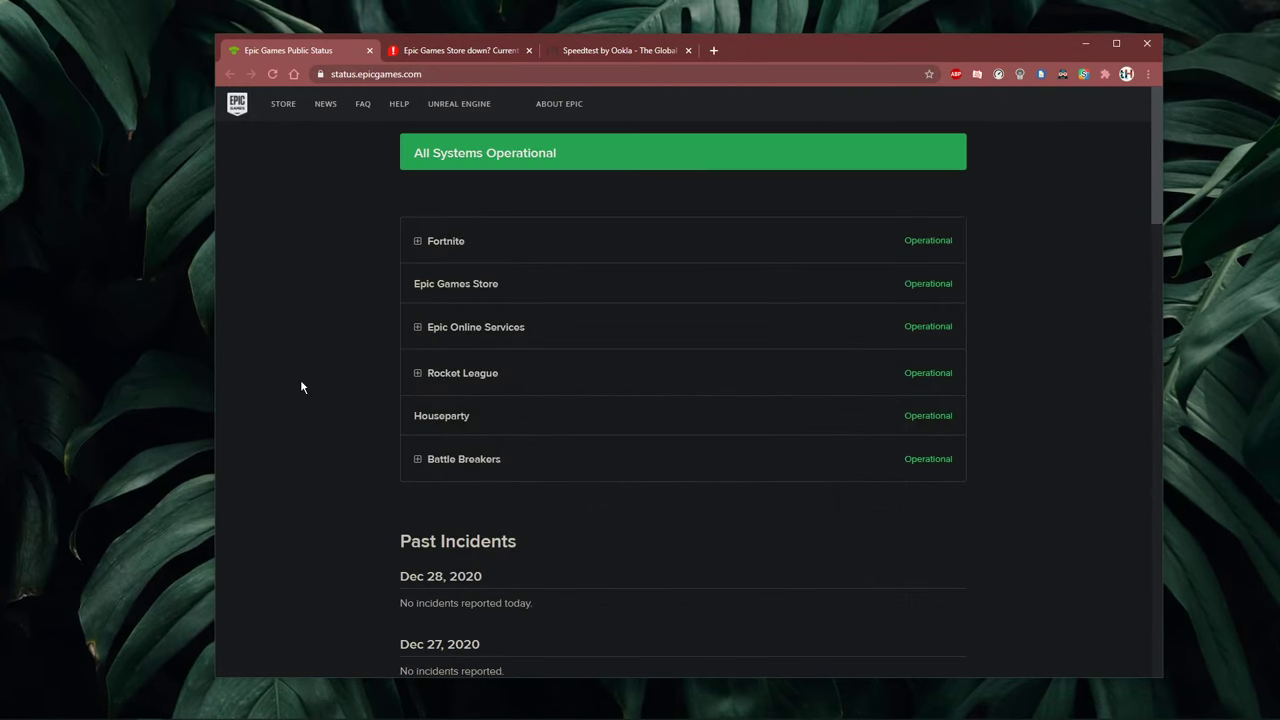
{"action": "left_click", "coordinate": [418, 242]}
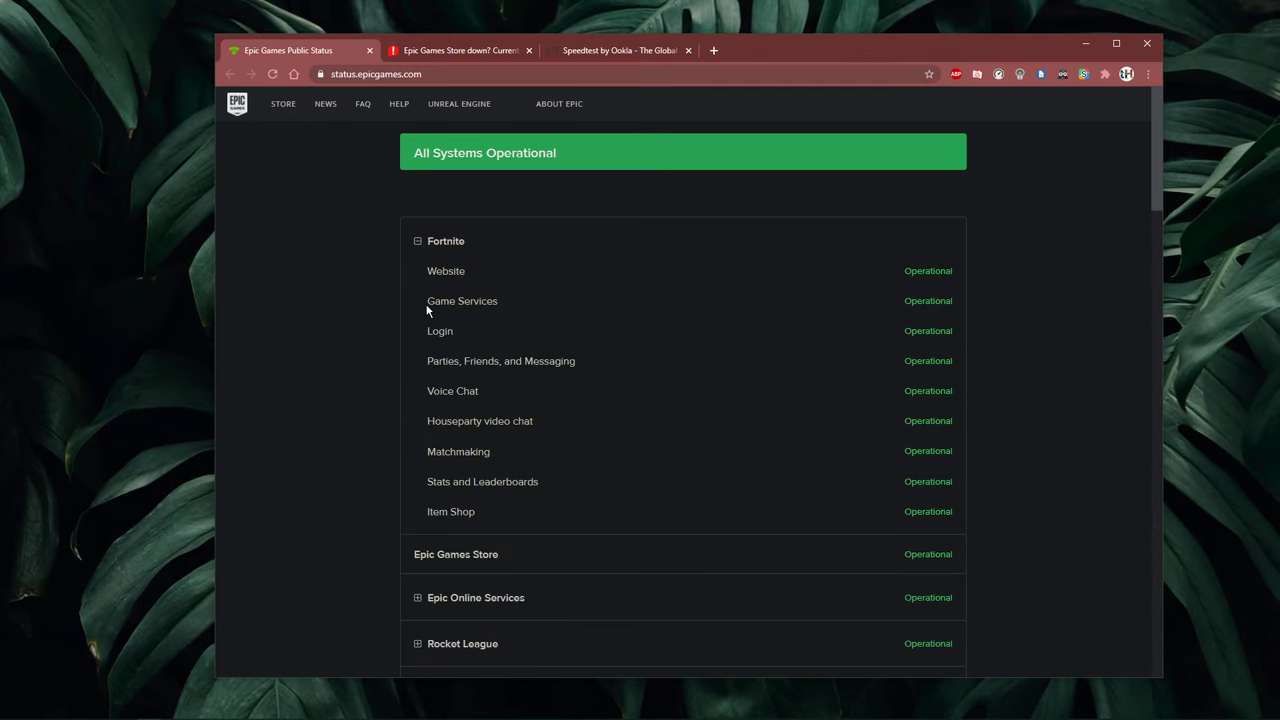
{"action": "left_click", "coordinate": [418, 242]}
Review Downdetector's Epic Games Store problem report and Live Outage Map, then minimize Chrome.
{"action": "left_click", "coordinate": [429, 54]}
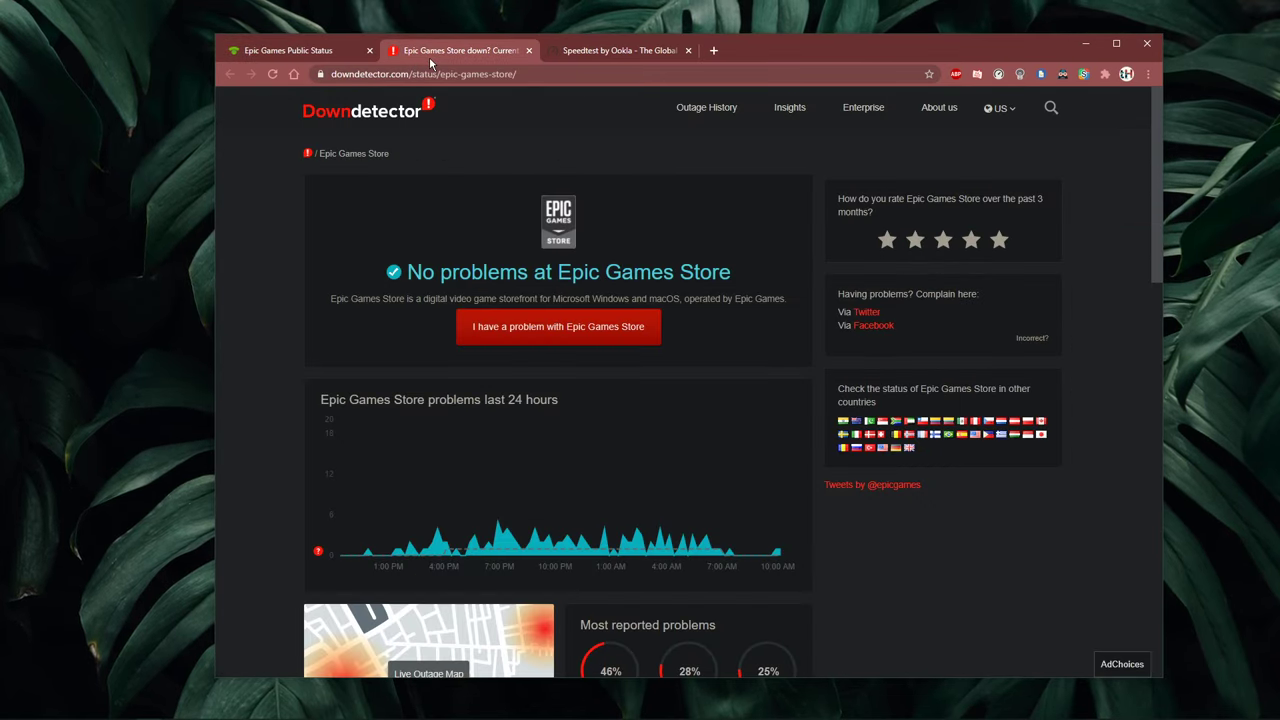
{"action": "middle_click", "coordinate": [252, 208]}
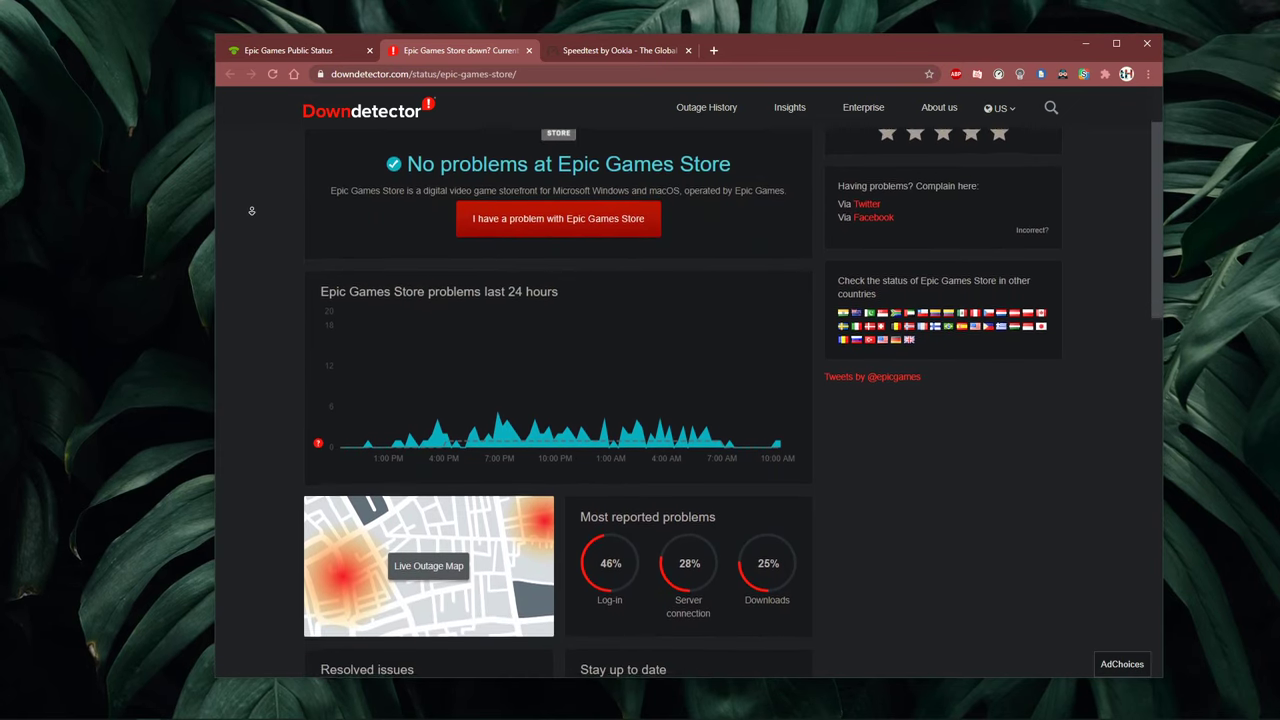
{"action": "middle_click", "coordinate": [262, 299]}
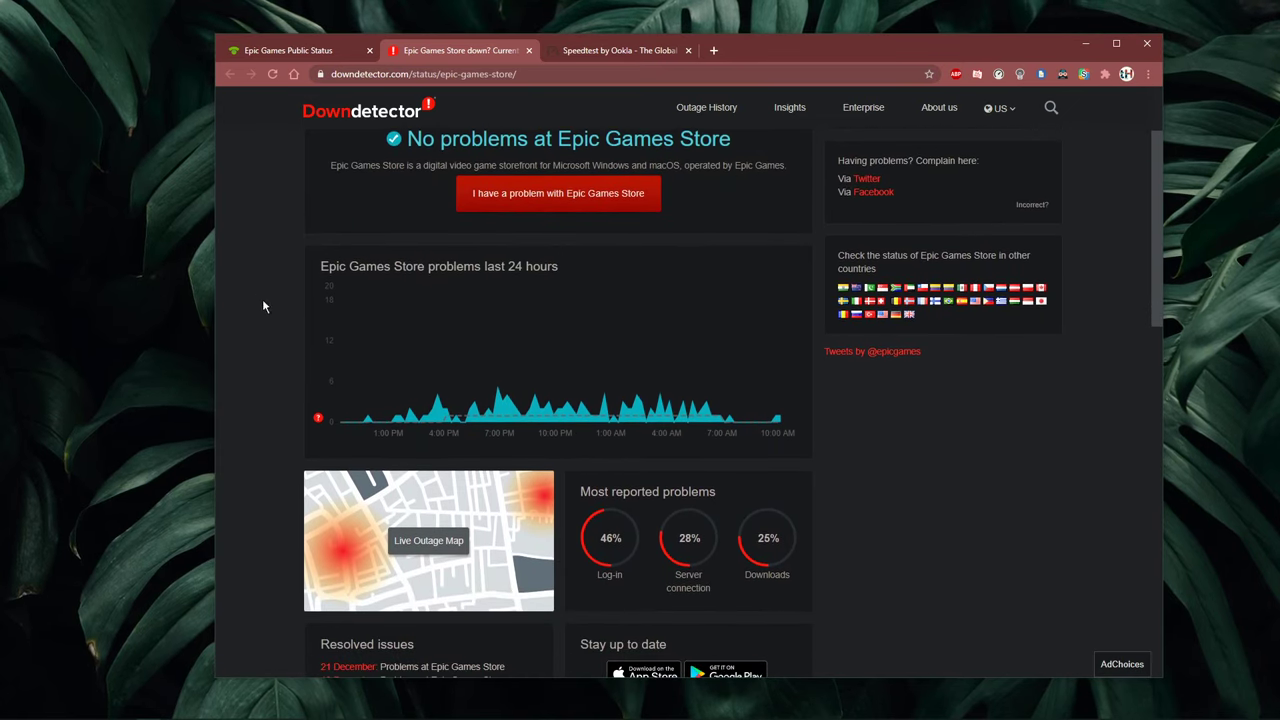
{"action": "left_click", "coordinate": [430, 541]}
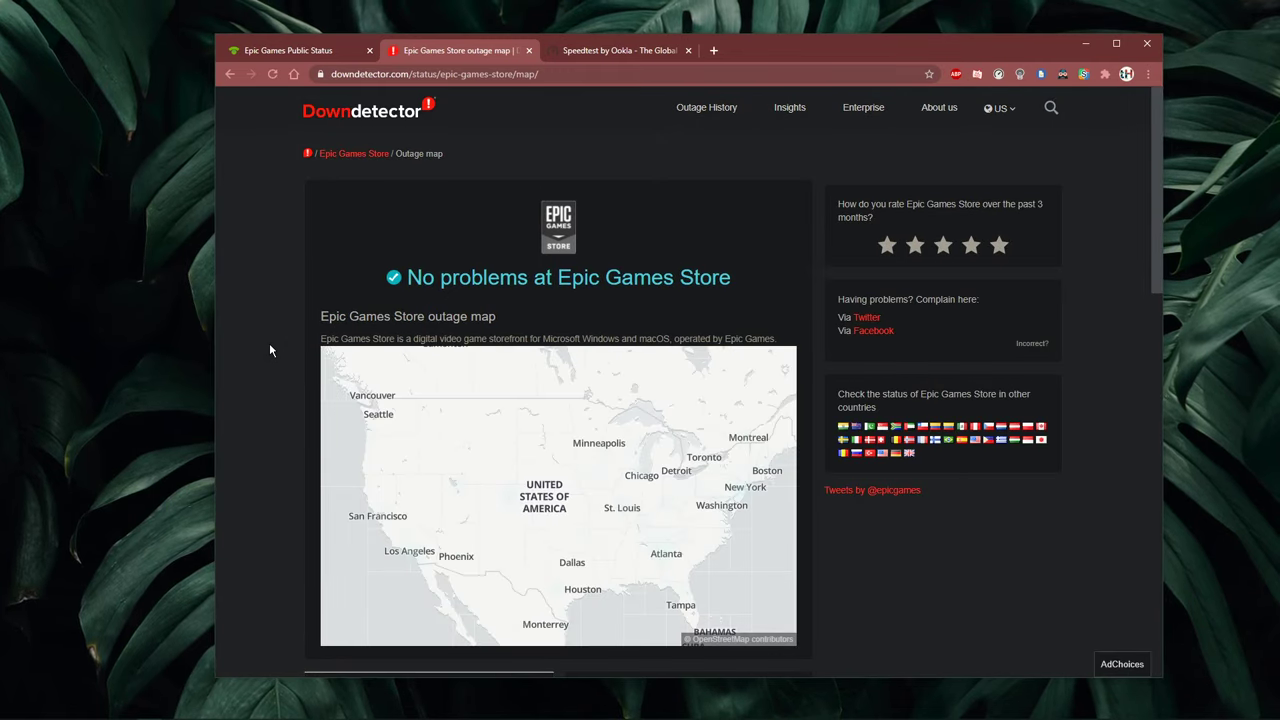
{"action": "middle_click", "coordinate": [269, 344]}
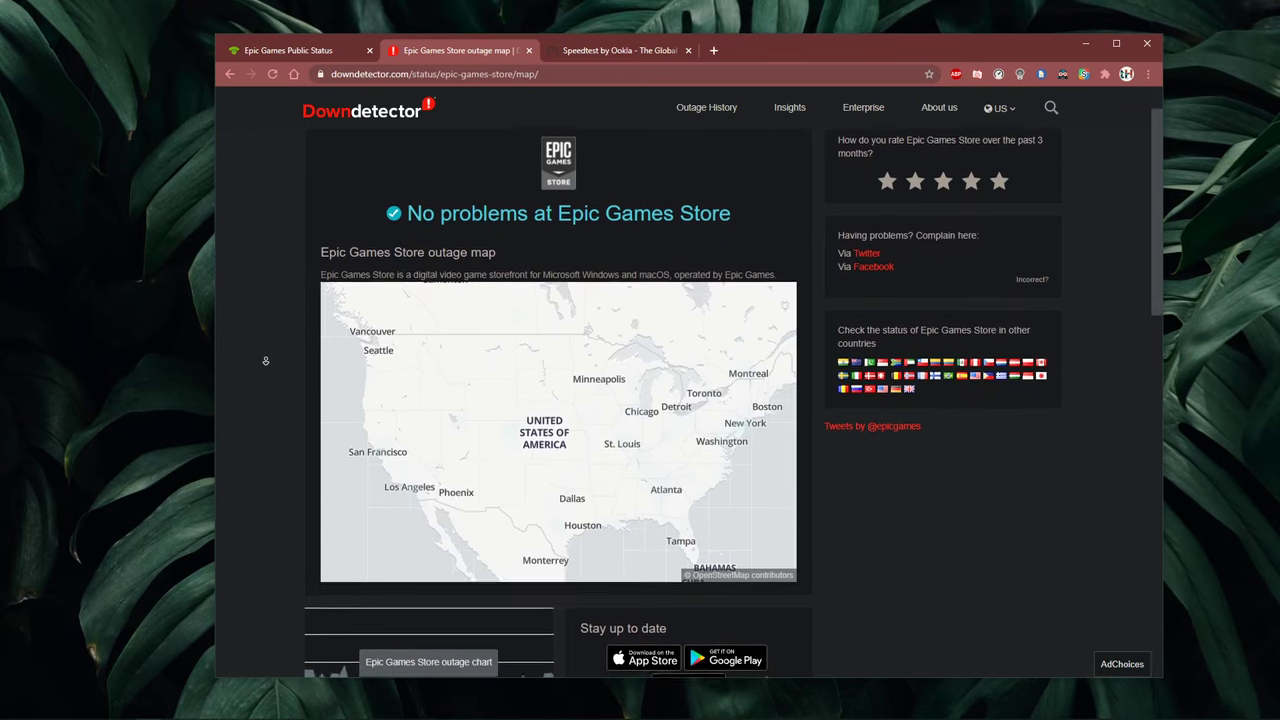
{"action": "middle_click", "coordinate": [269, 362]}
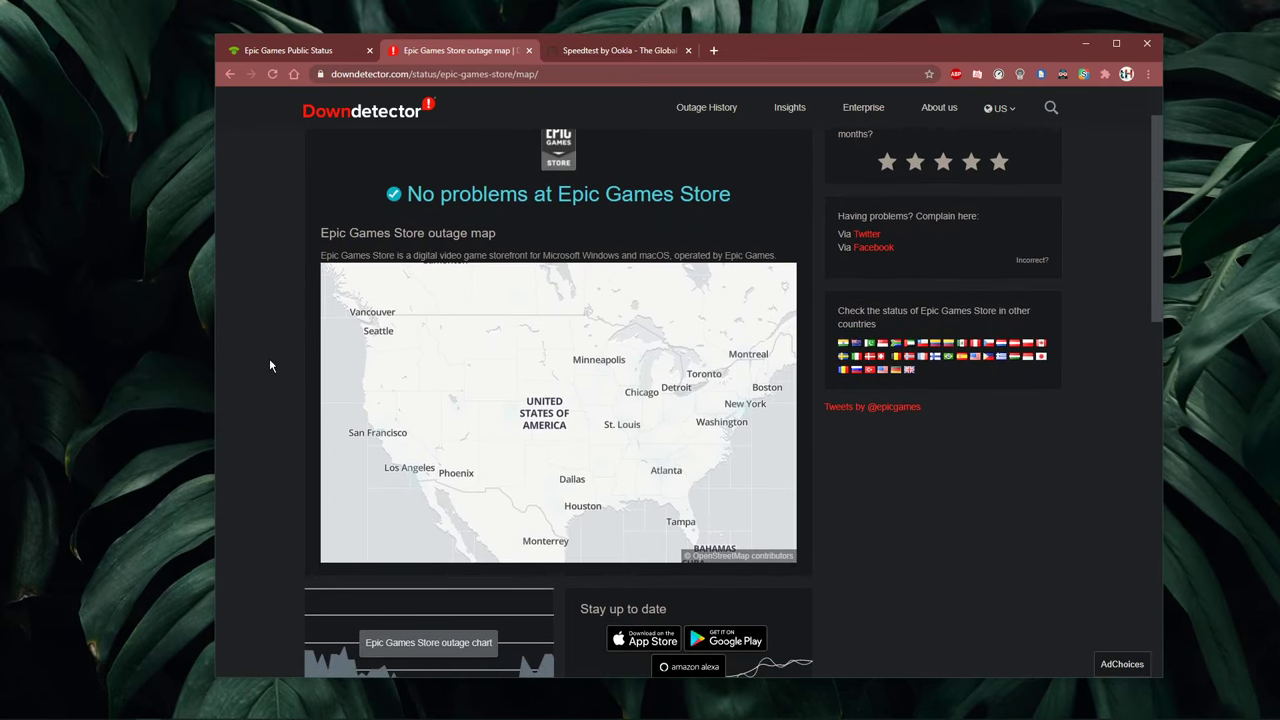
{"action": "key", "text": "alt+Left"}
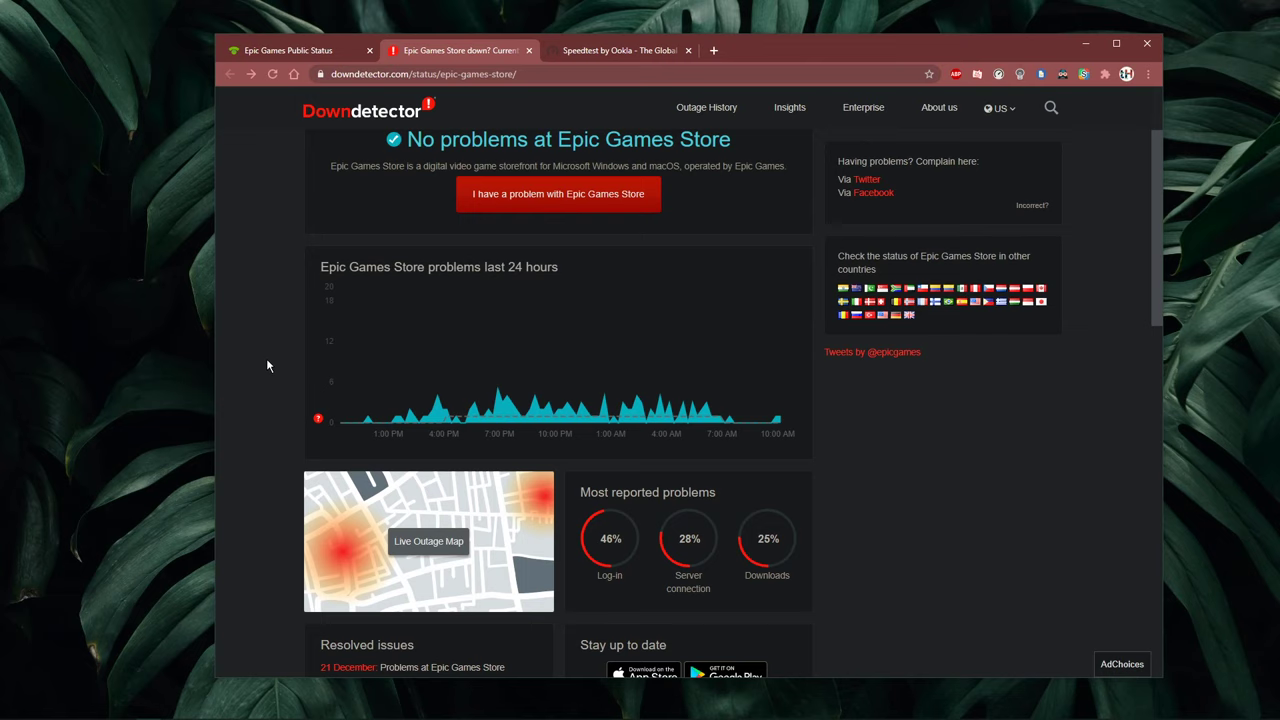
{"action": "left_click", "coordinate": [1087, 48]}
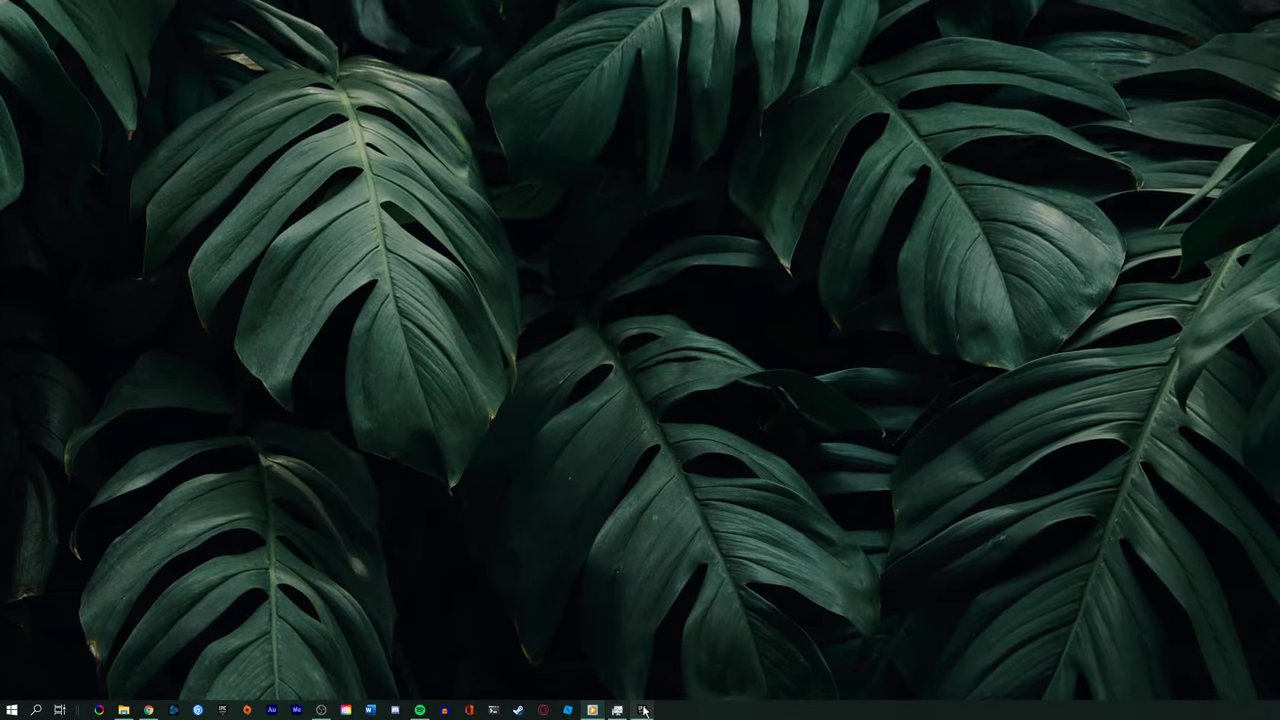
View Fortnite's options menu in the Epic Games Launcher Library, then minimize the launcher.
{"action": "left_click", "coordinate": [643, 710]}
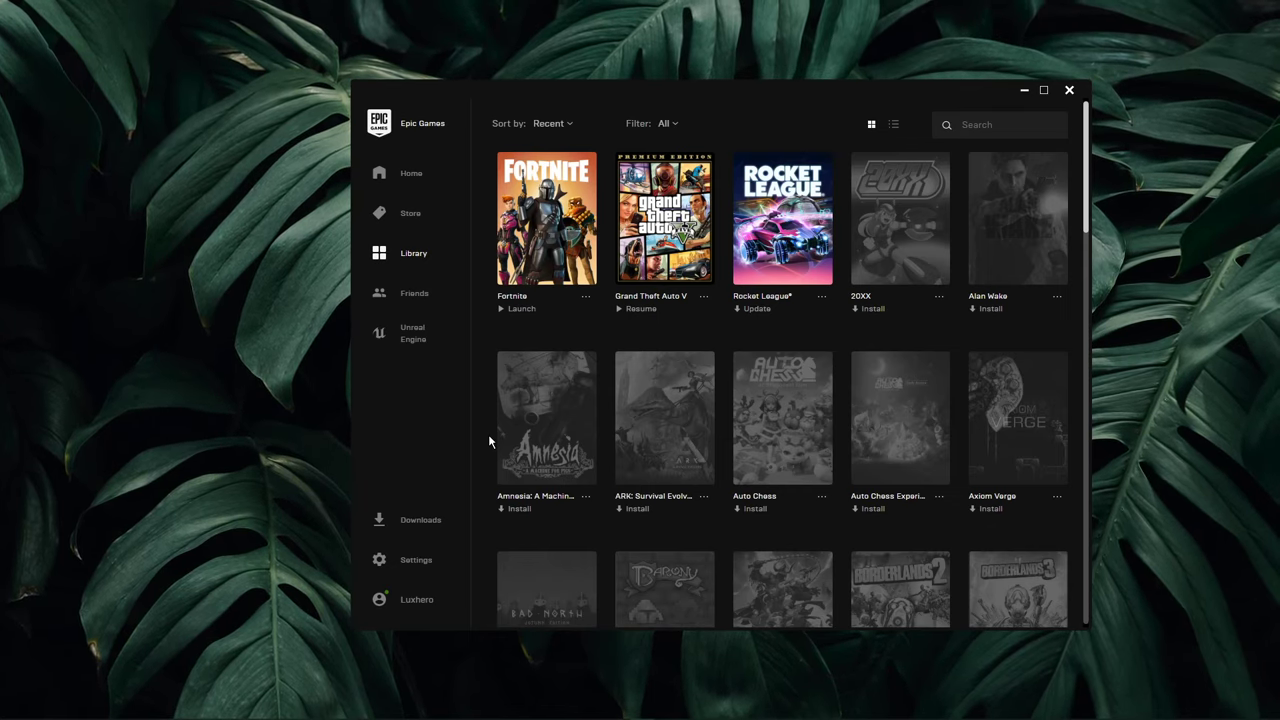
{"action": "left_click", "coordinate": [586, 300]}
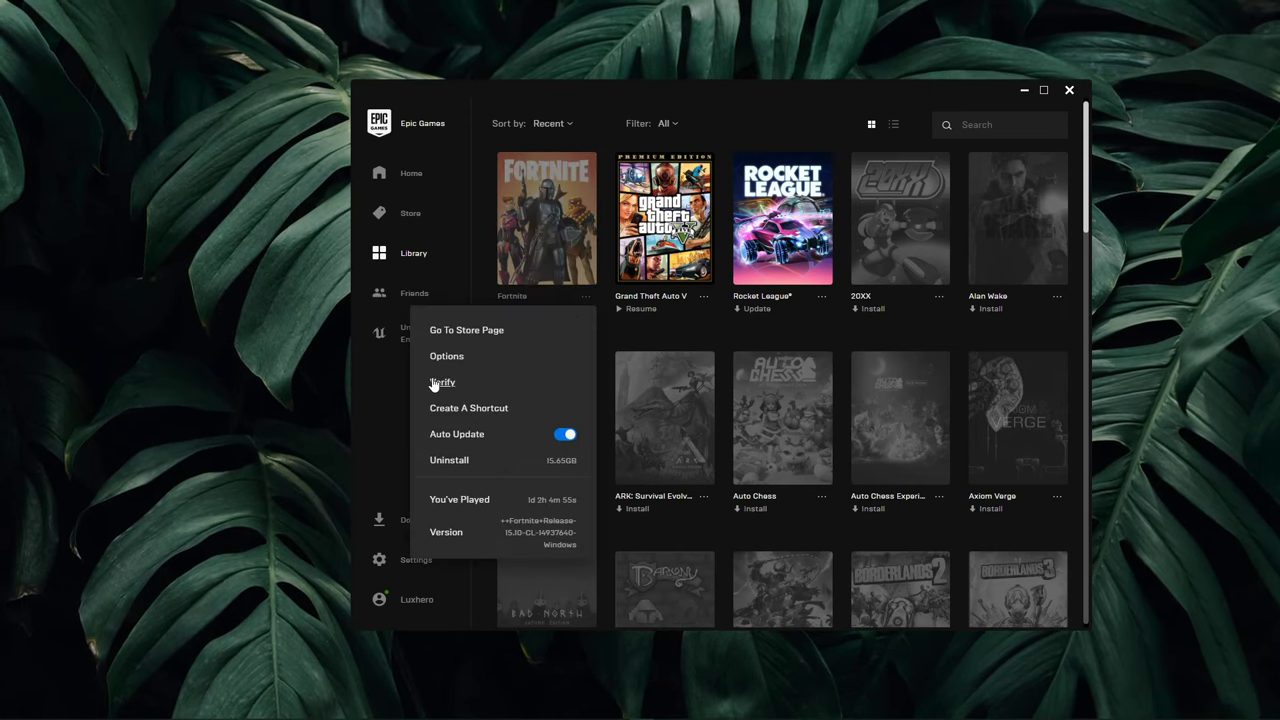
{"action": "left_click", "coordinate": [1024, 91]}
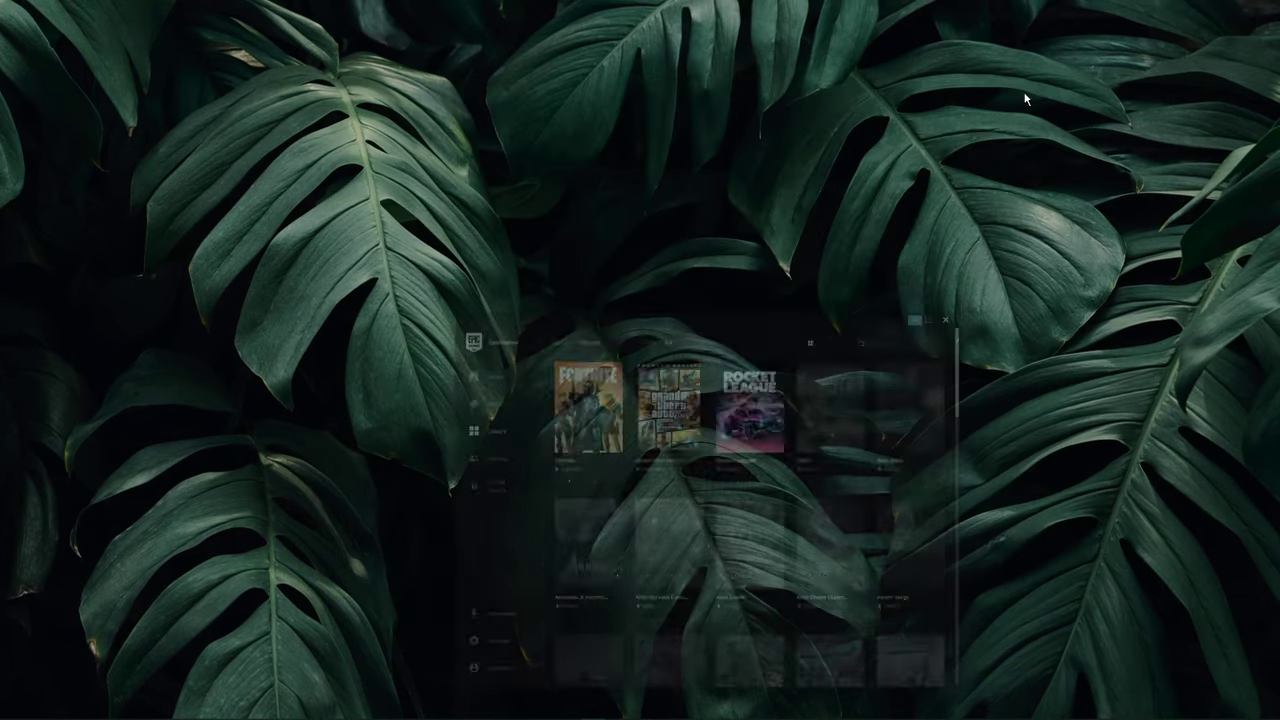
Run a Speedtest by Ookla test on the Luxembourg server: 9 ms ping, 40.66 Mbps download.
{"action": "left_click", "coordinate": [182, 707]}
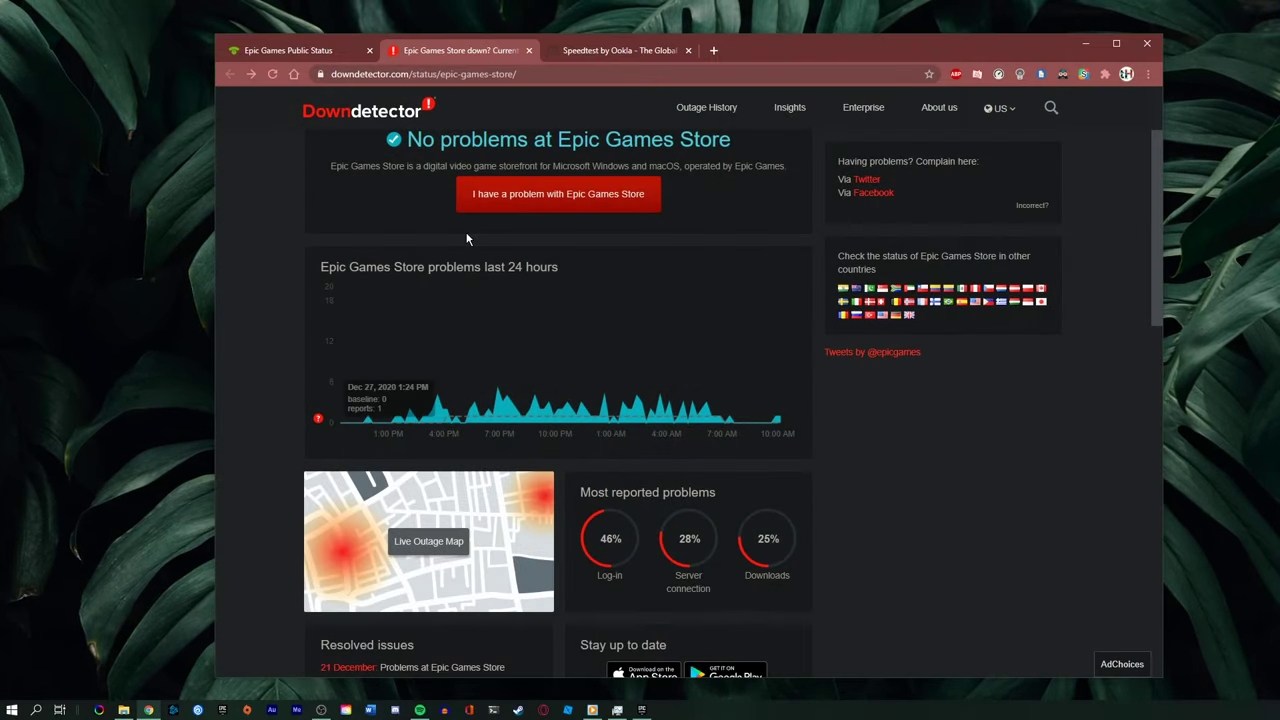
{"action": "left_click", "coordinate": [575, 63]}
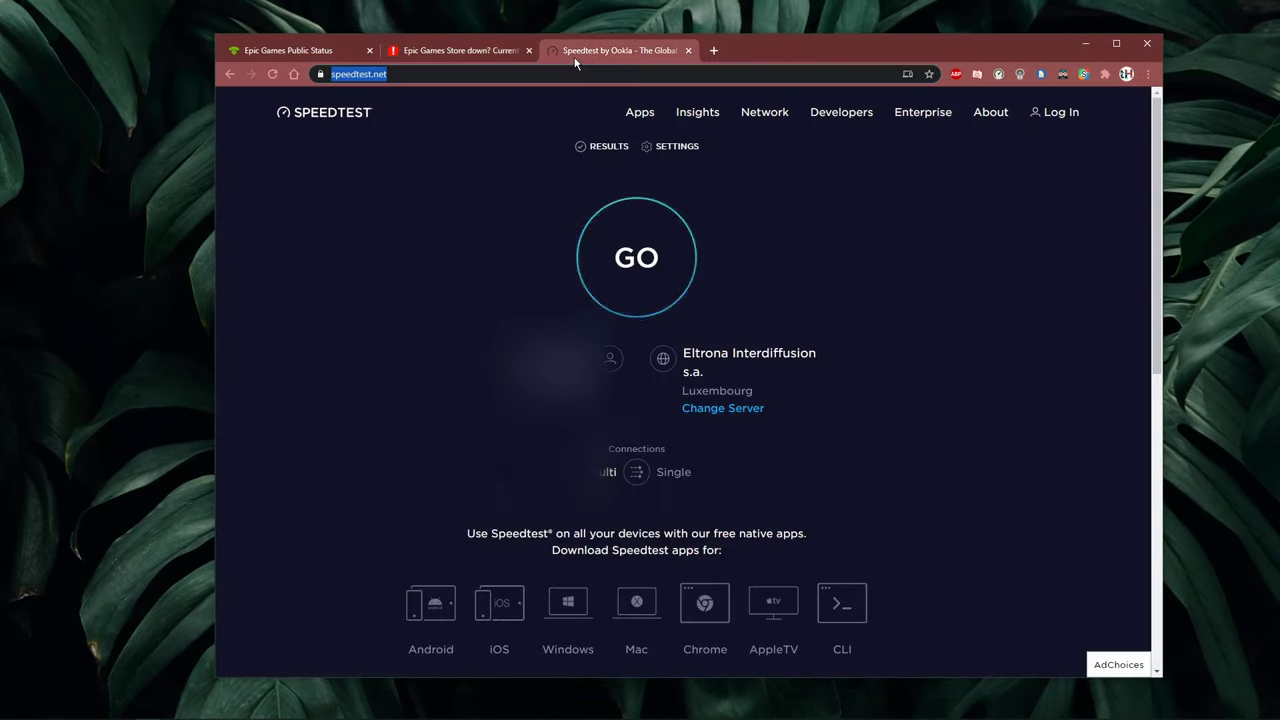
{"action": "left_click", "coordinate": [540, 240]}
{"action": "left_click", "coordinate": [593, 243]}
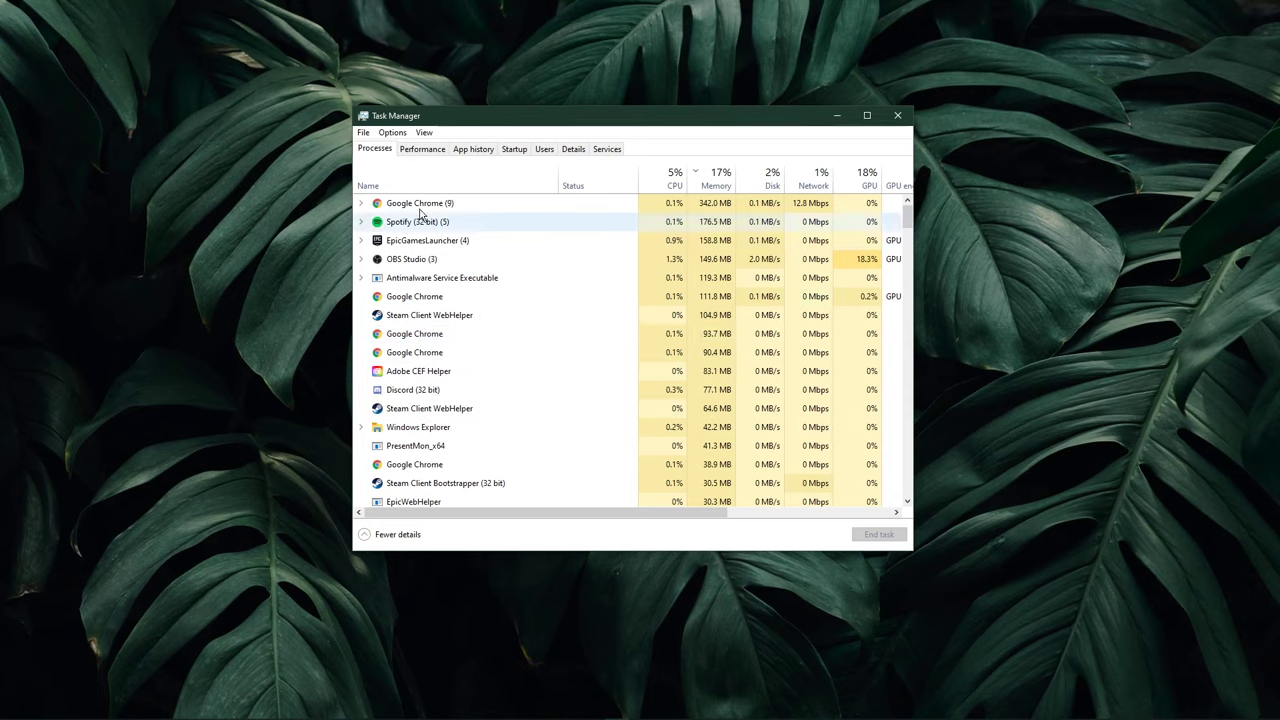
Open Resource Monitor from Task Manager and expand Processes with Network Activity.
{"action": "left_click", "coordinate": [421, 150]}
{"action": "left_click", "coordinate": [460, 536]}
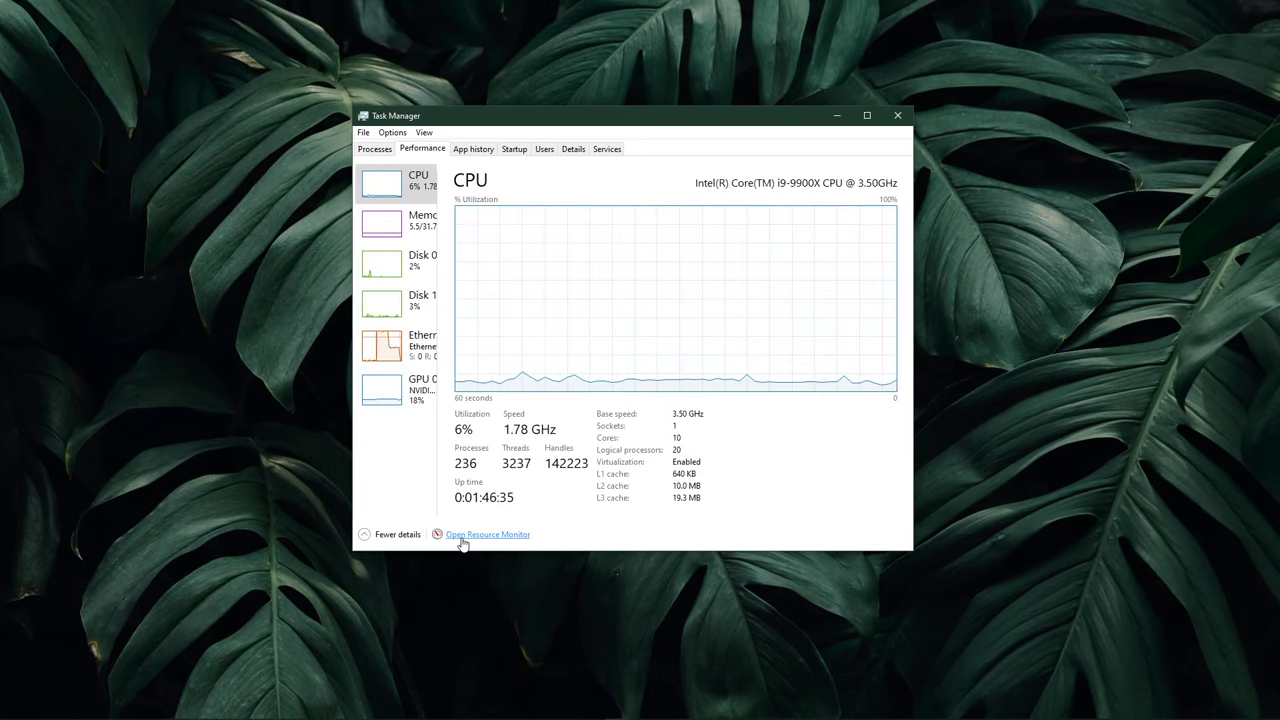
{"action": "left_click", "coordinate": [897, 115]}
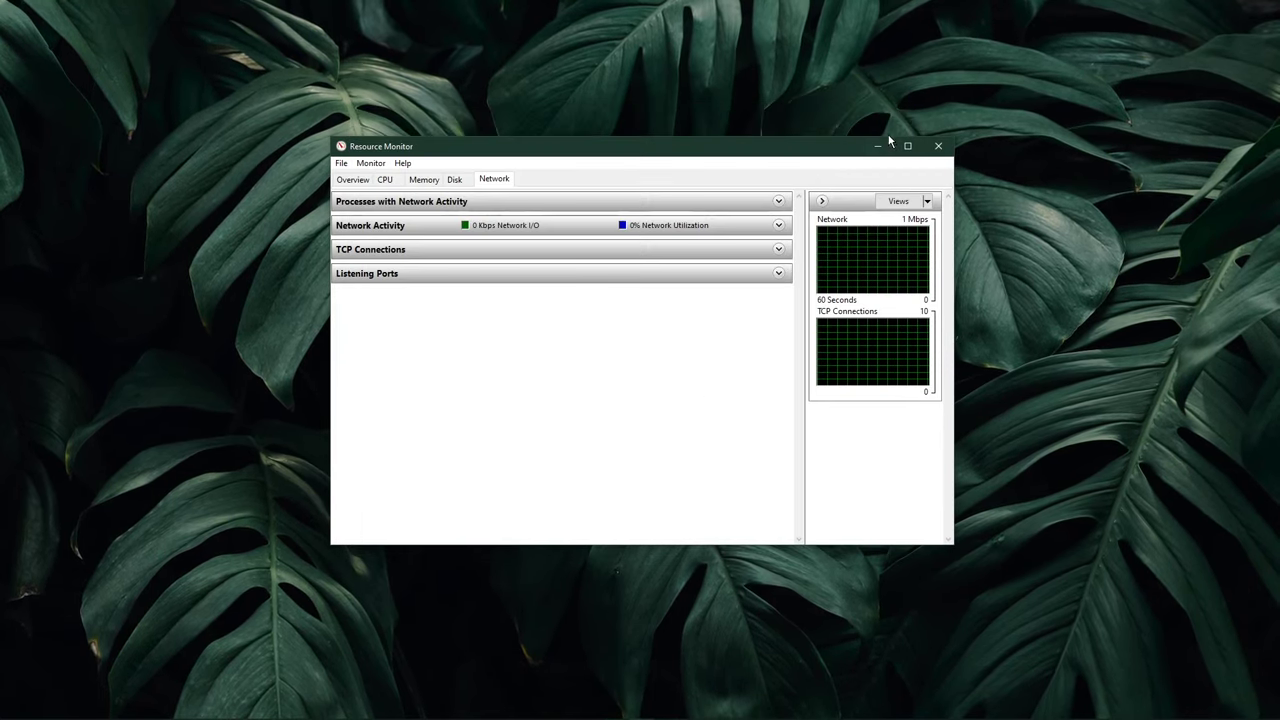
{"action": "left_click", "coordinate": [528, 203]}
{"action": "left_click_drag", "start_coordinate": [592, 150], "coordinate": [558, 147]}
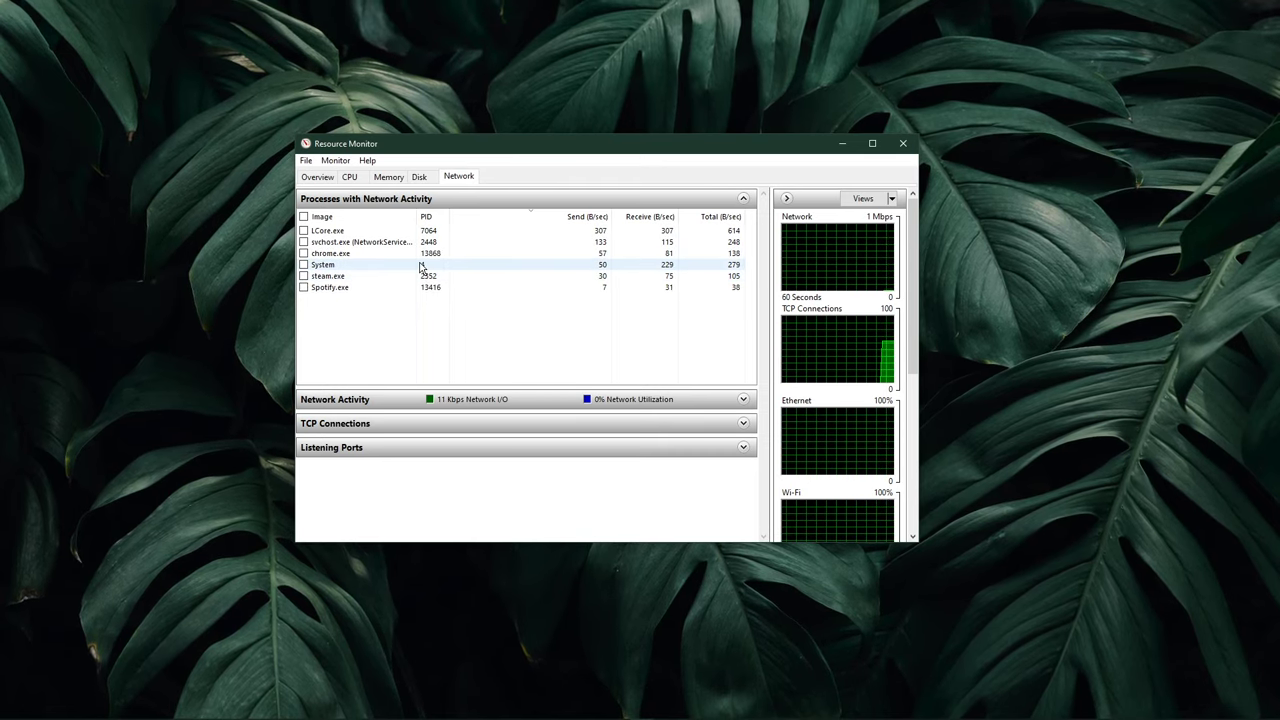
Inspect the chrome.exe, steam.exe and Spotify.exe options without ending them, then collapse the section.
{"action": "right_click", "coordinate": [434, 231]}
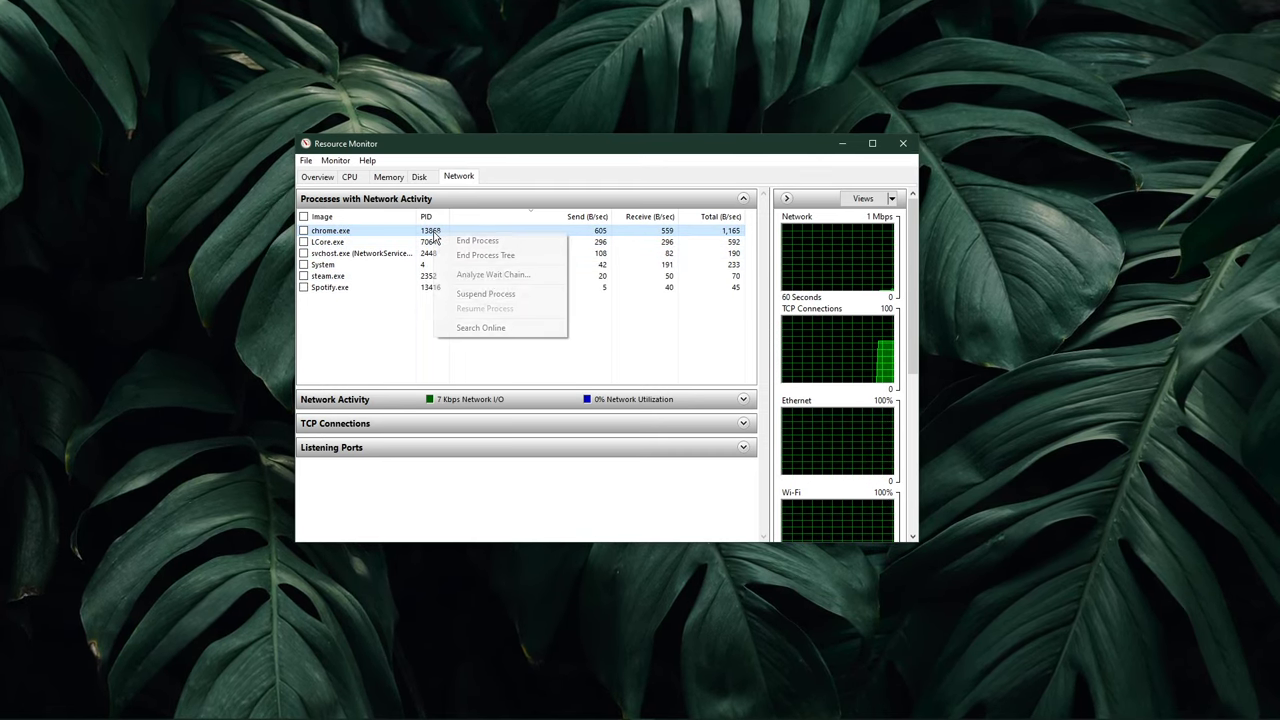
{"action": "left_click", "coordinate": [380, 314]}
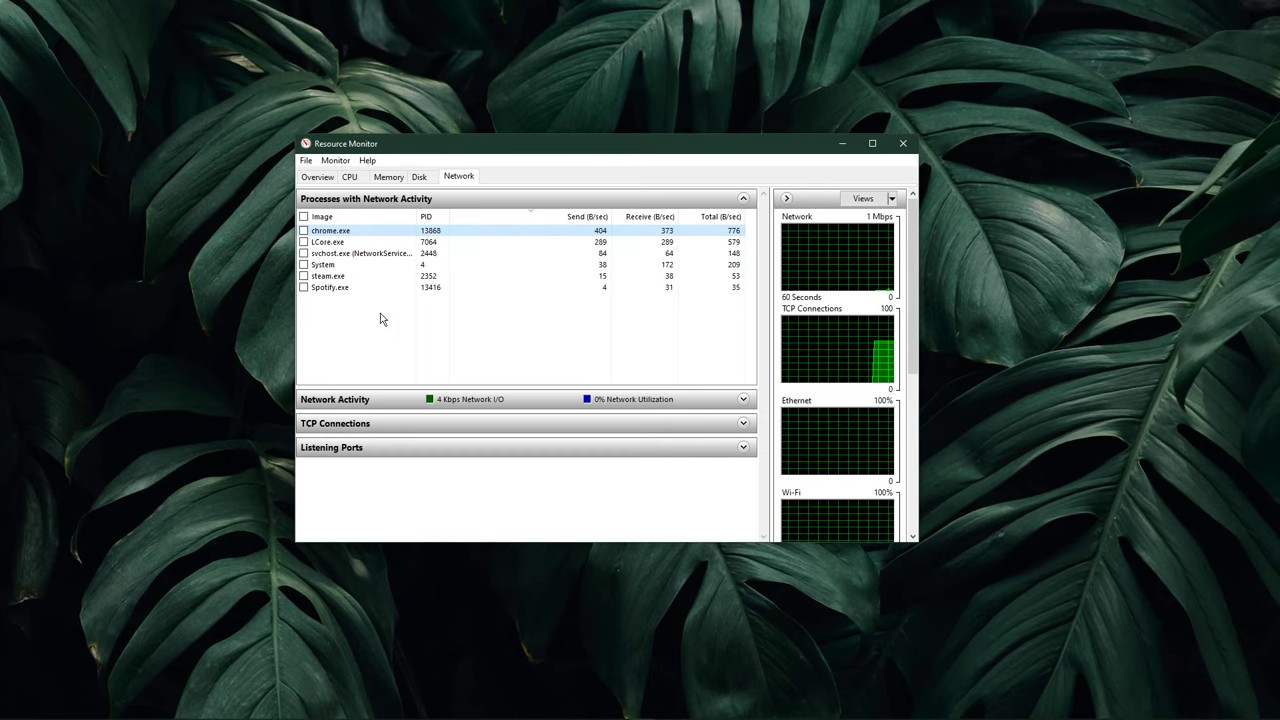
{"action": "right_click", "coordinate": [378, 277]}
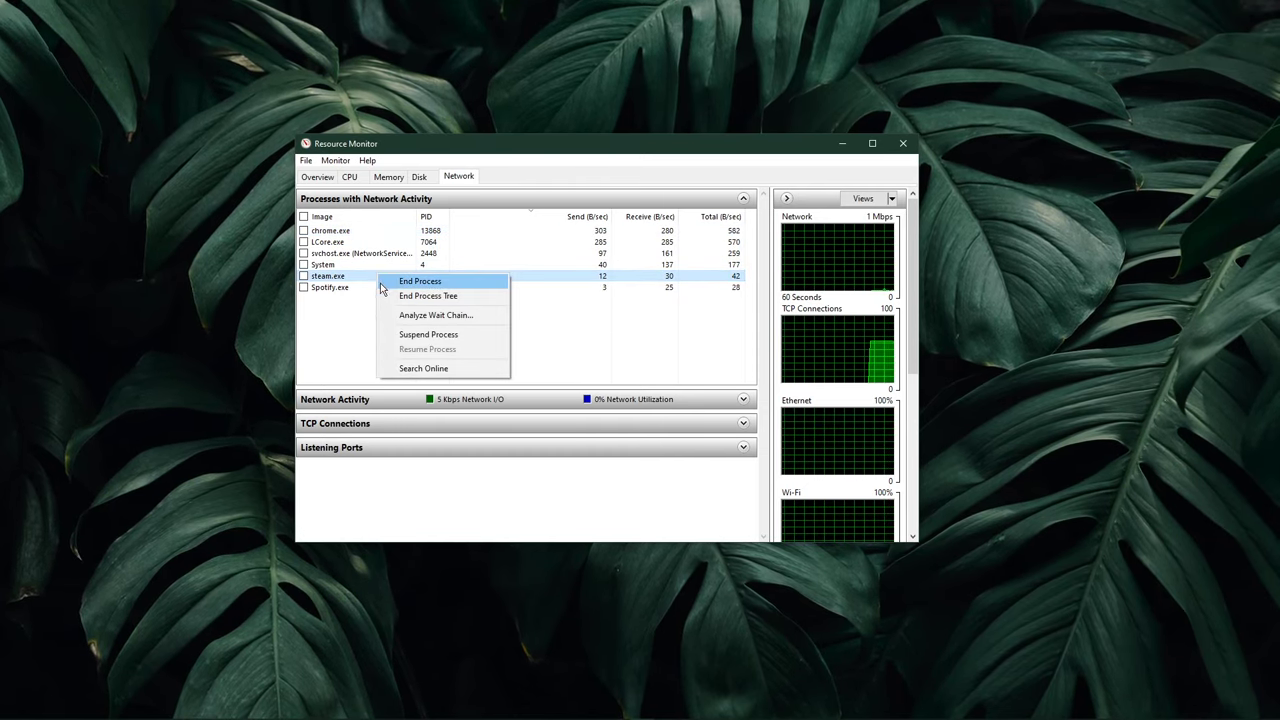
{"action": "left_click", "coordinate": [362, 306]}
{"action": "right_click", "coordinate": [387, 290]}
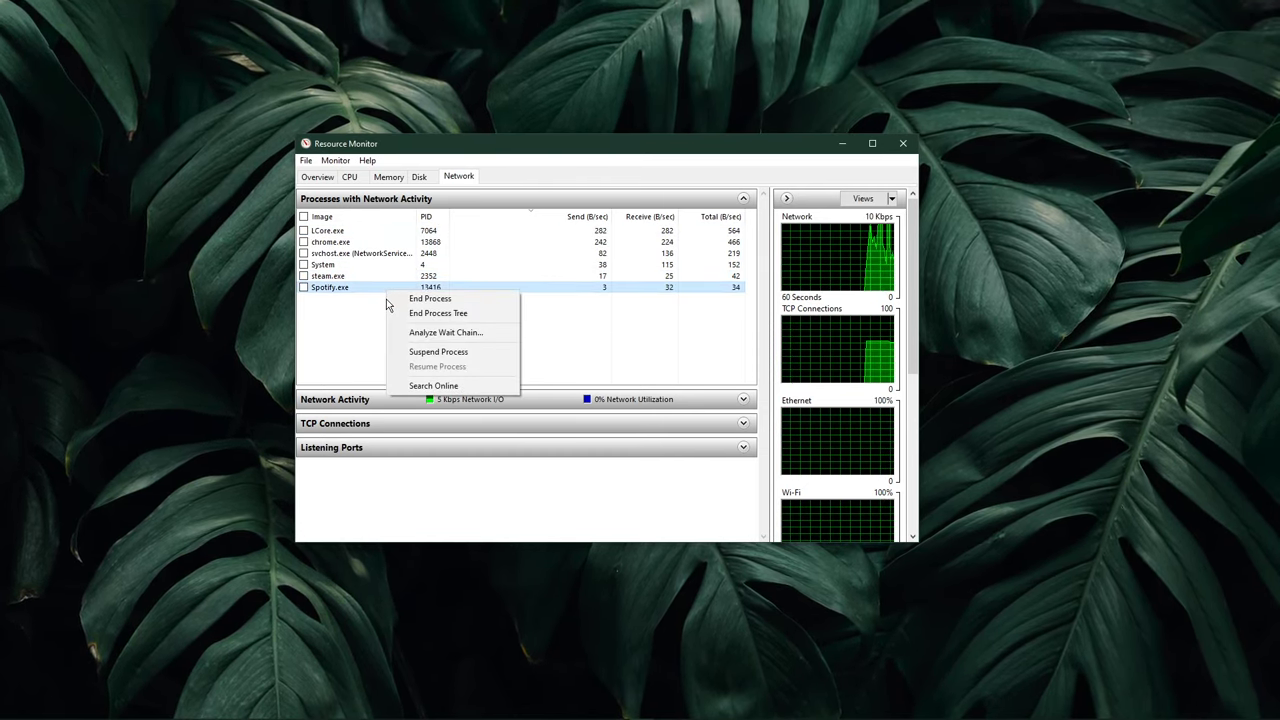
{"action": "left_click", "coordinate": [368, 318]}
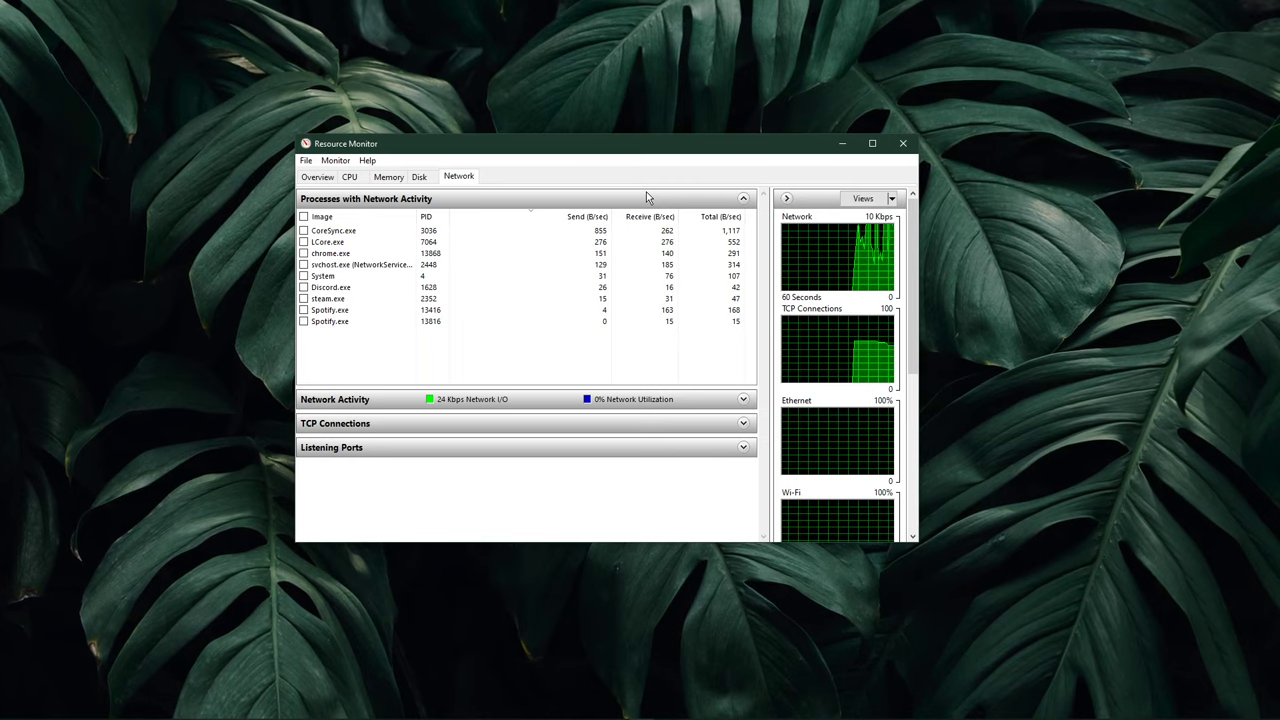
{"action": "left_click", "coordinate": [646, 197]}
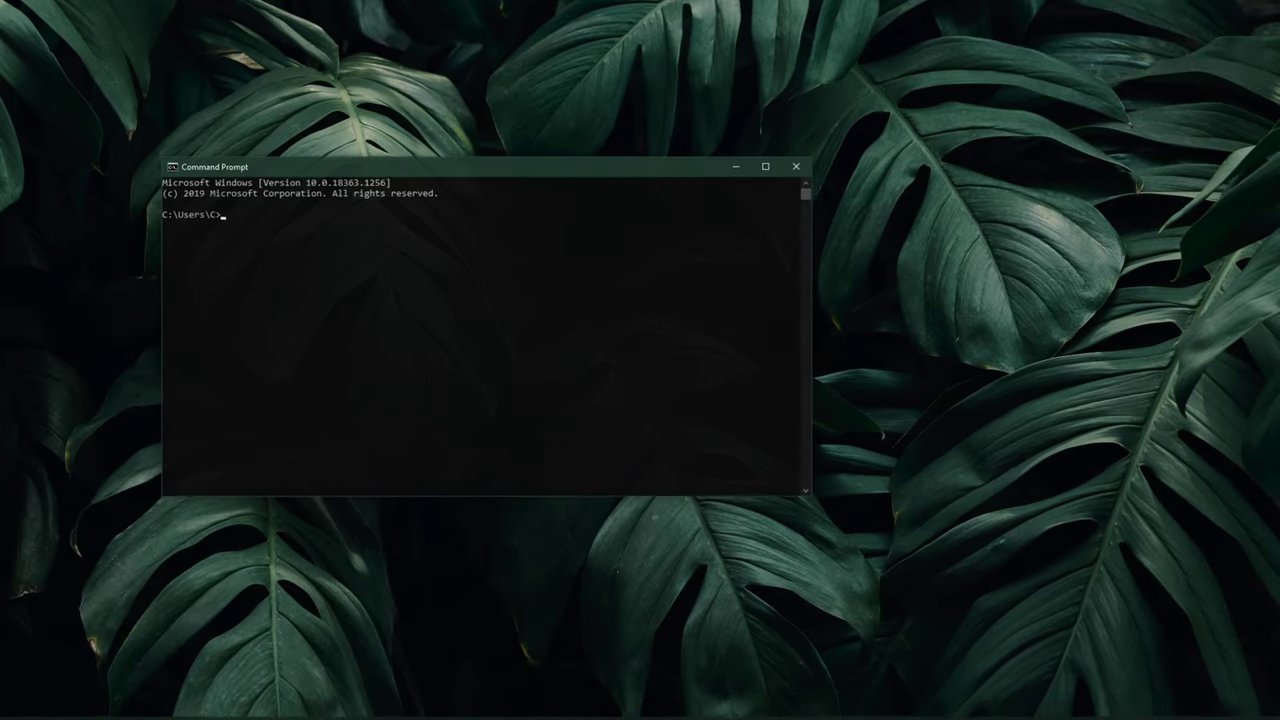
Ping google.com from Command Prompt: 4 replies, 0% loss, 15 ms average.
{"action": "left_click_drag", "start_coordinate": [572, 163], "coordinate": [748, 168]}
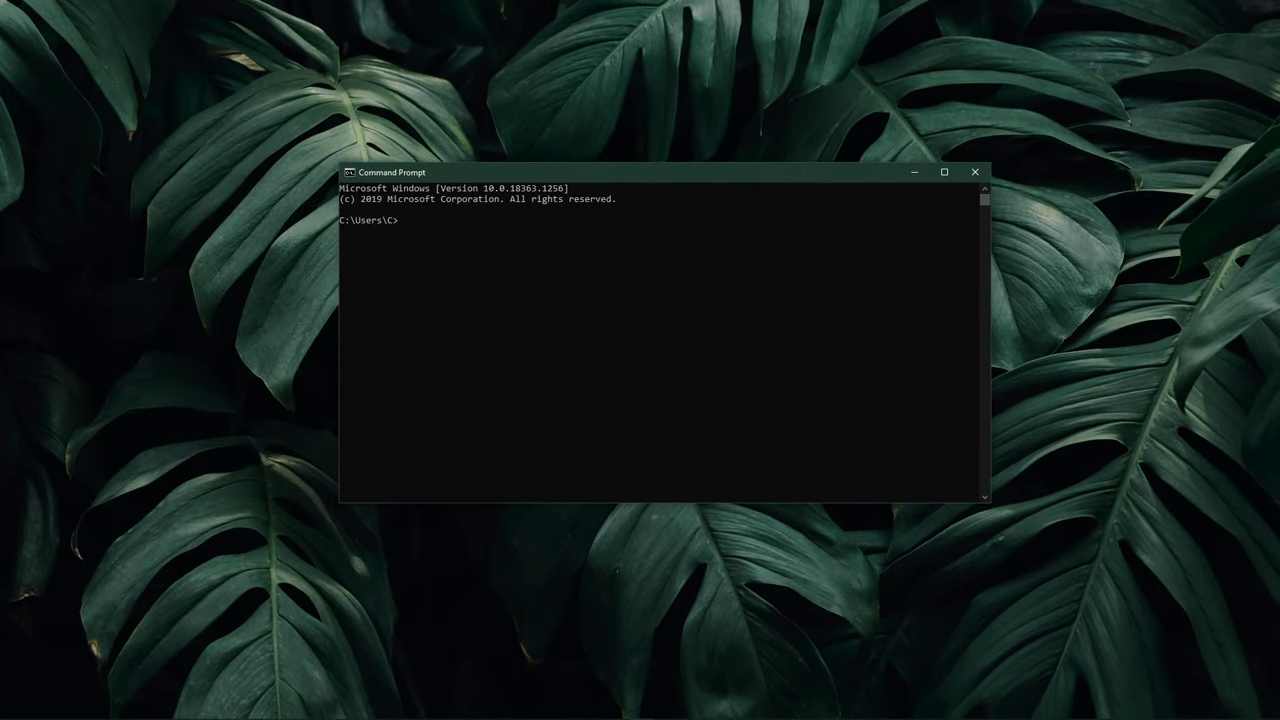
{"action": "type", "text": "ping google"}
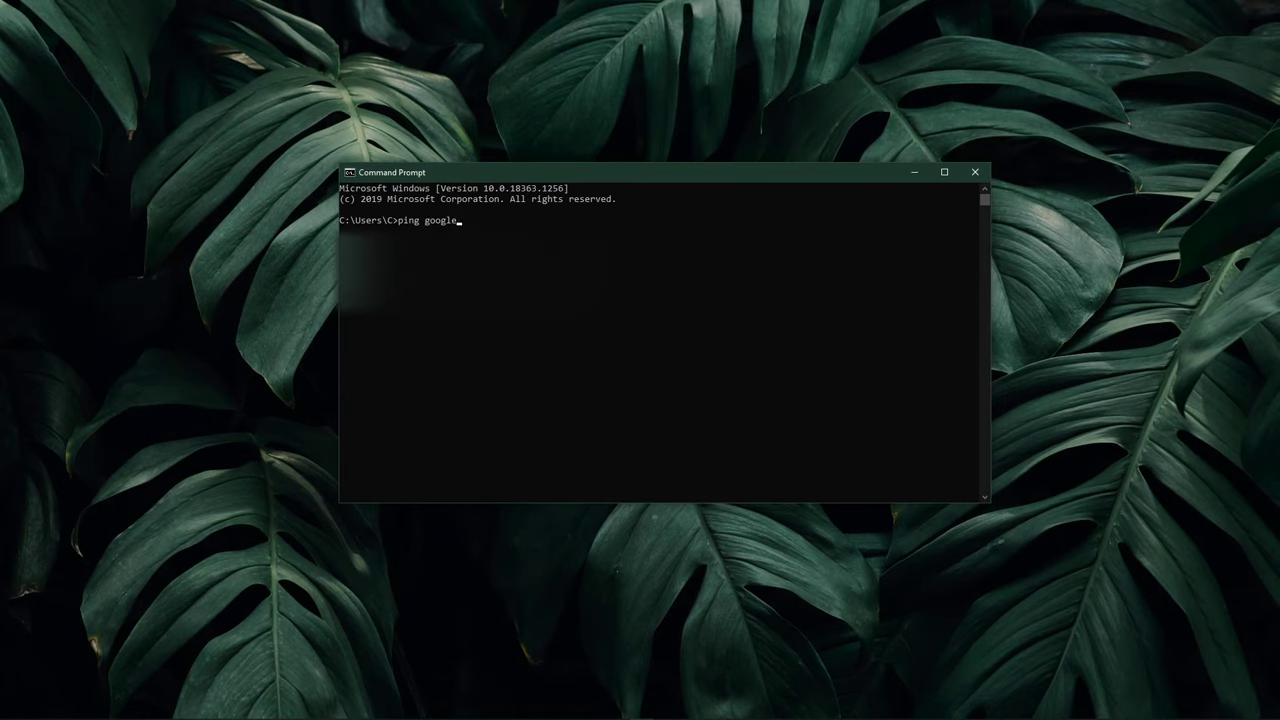
{"action": "type", "text": ".com"}
{"action": "key", "text": "Return"}
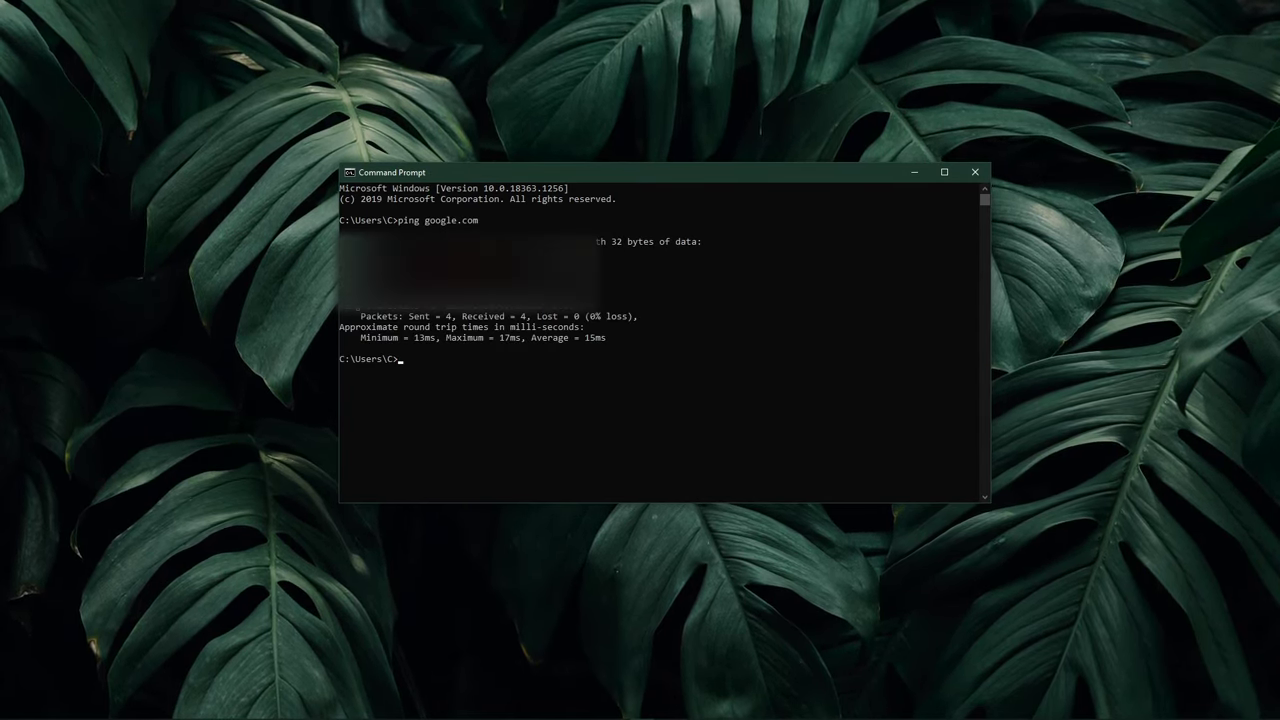
Flush the DNS resolver cache with ipconfig /flushdns.
{"action": "type", "text": "ipcon"}
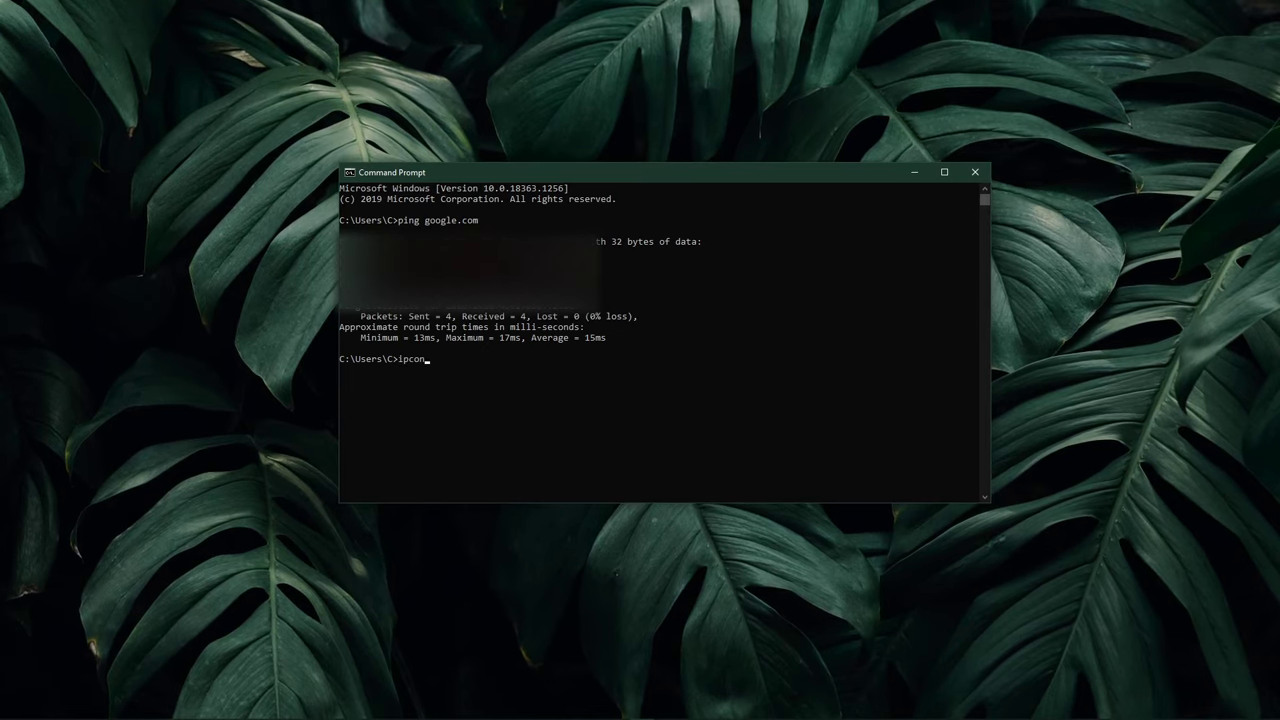
{"action": "type", "text": "fig /flushdns"}
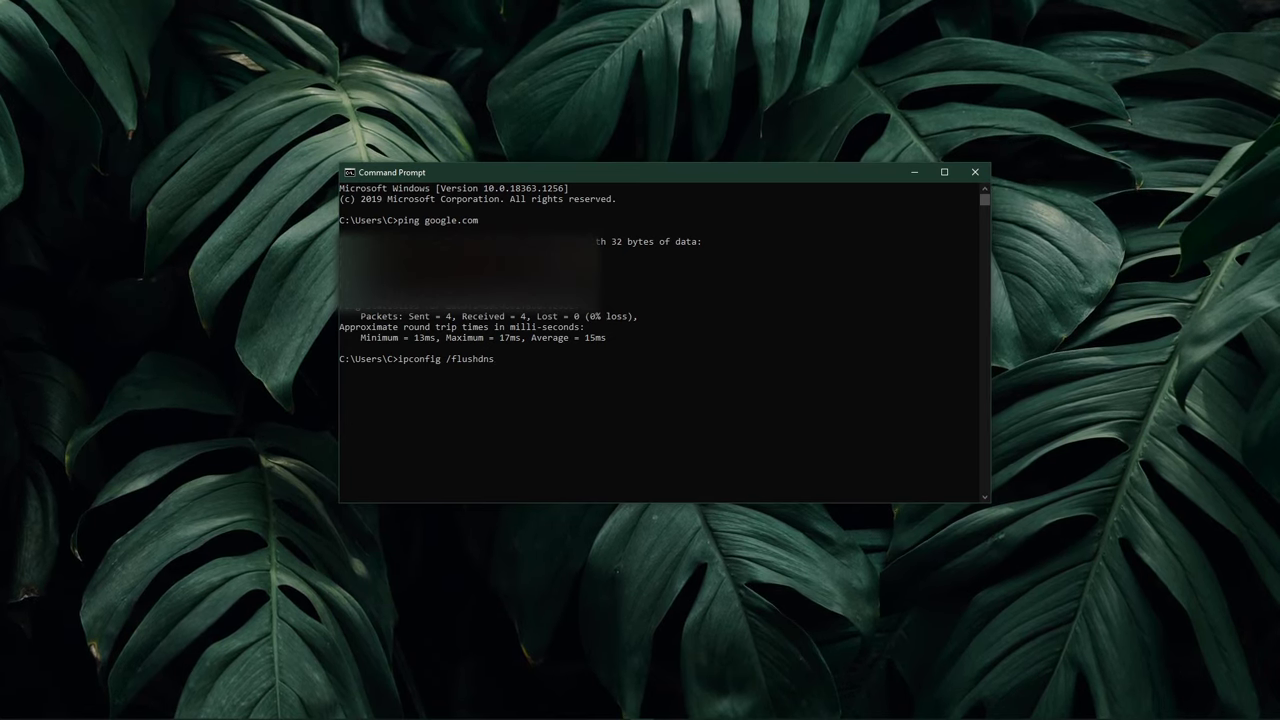
{"action": "key", "text": "Return"}
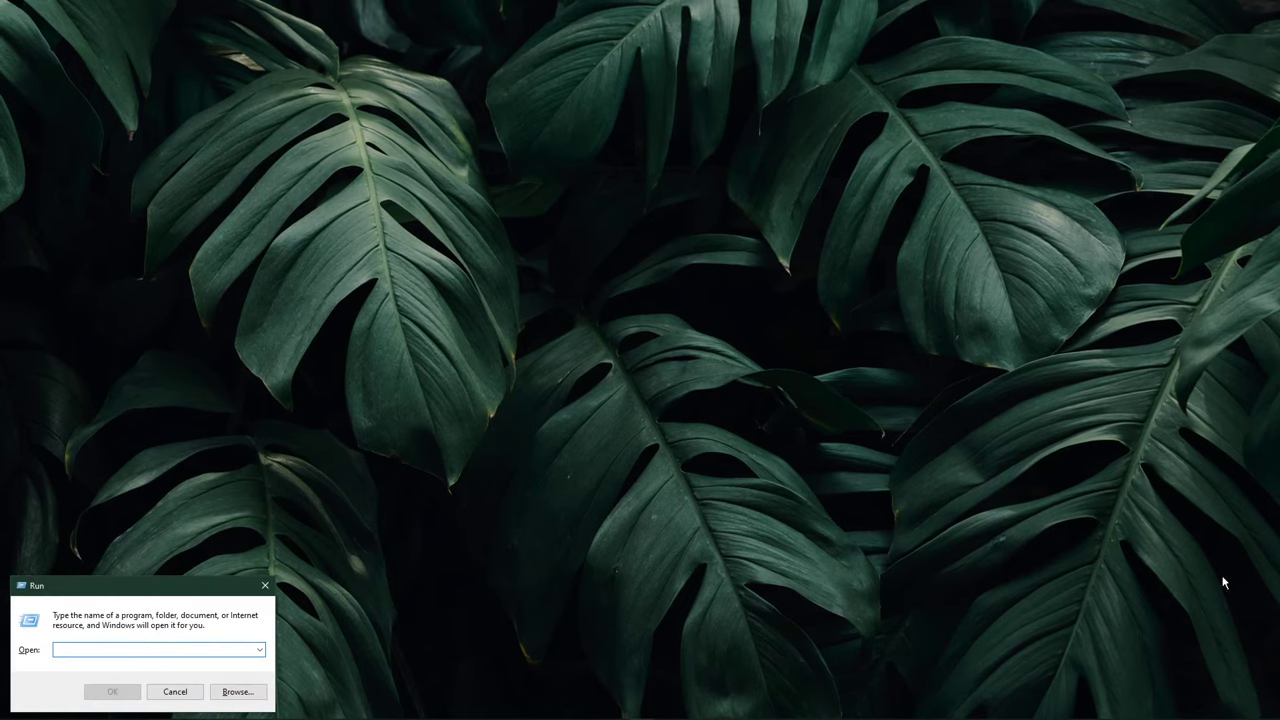
Go through Network and Internet and Network and Sharing Center to the Ethernet connection's status.
{"action": "mouse_move", "coordinate": [66, 588]}
{"action": "left_mouse_down"}
{"action": "mouse_move", "coordinate": [499, 368]}
{"action": "mouse_move", "coordinate": [565, 298]}
{"action": "left_mouse_up"}
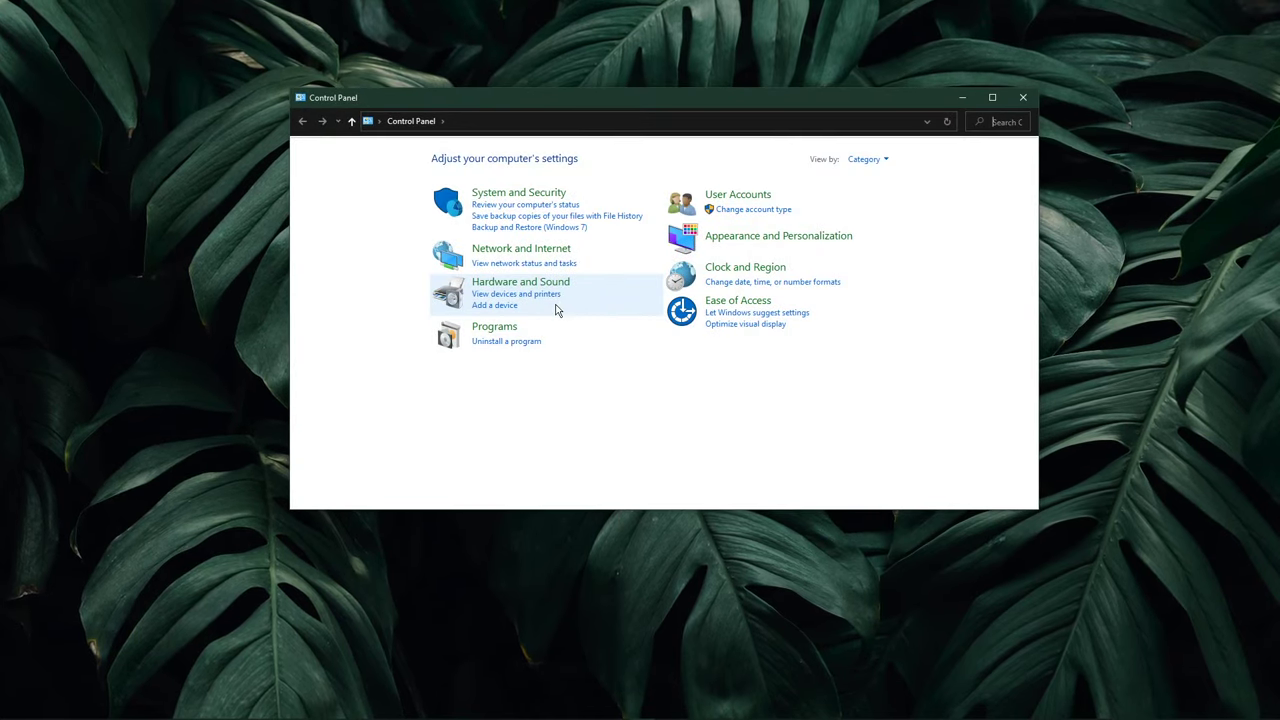
{"action": "left_click", "coordinate": [533, 252]}
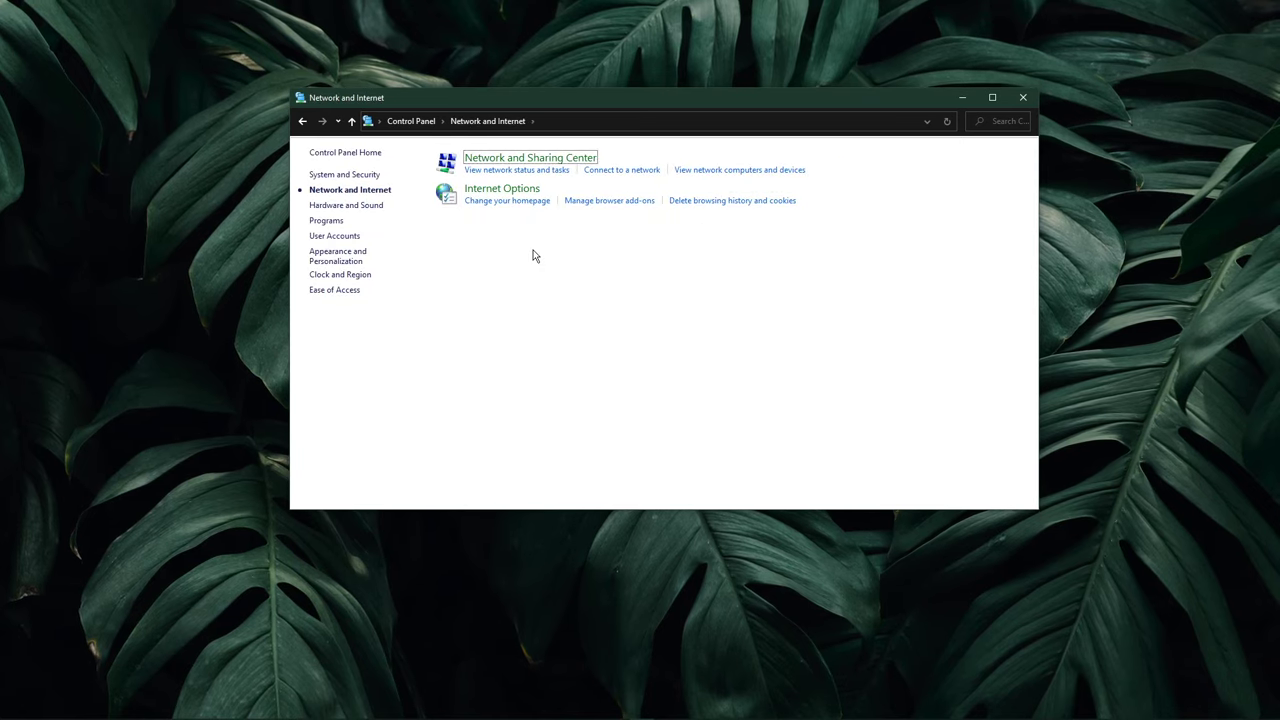
{"action": "left_click", "coordinate": [548, 160]}
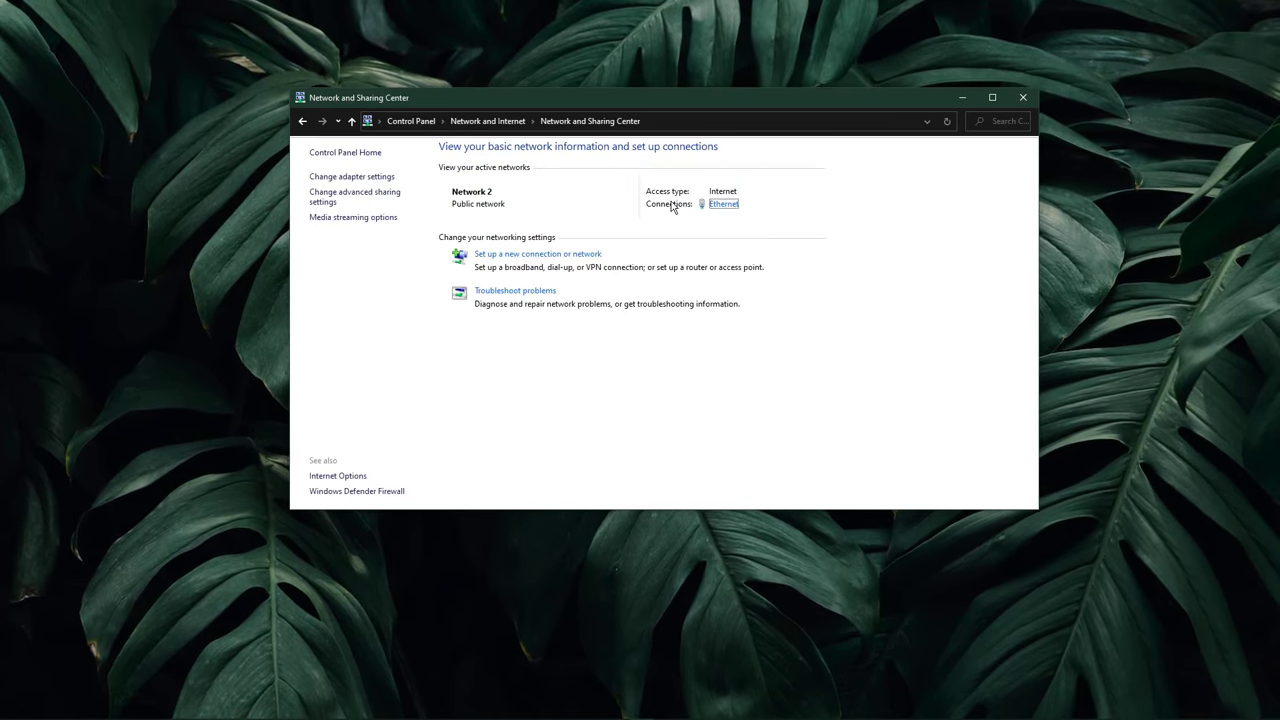
{"action": "left_click", "coordinate": [720, 205]}
Open the Ethernet connection's Internet Protocol Version 4 settings to set DNS 8.8.8.8 and 8.8.4.4.
{"action": "left_click", "coordinate": [1022, 97]}
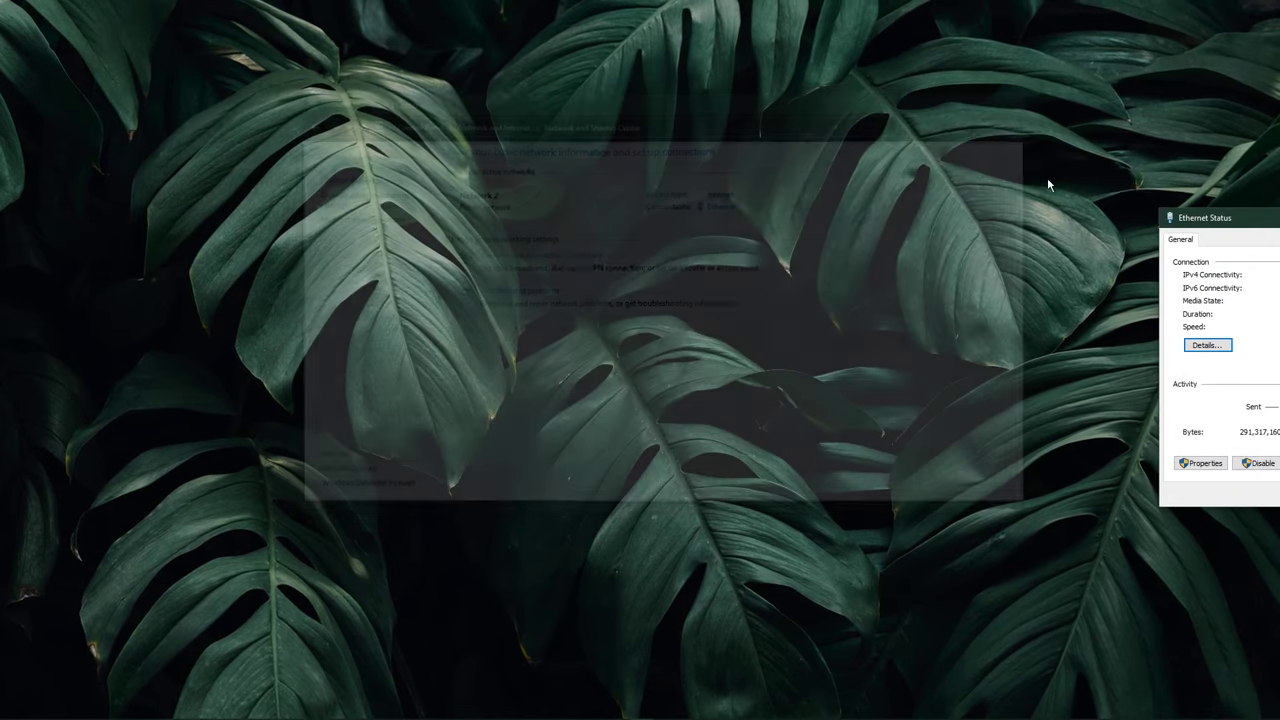
{"action": "mouse_move", "coordinate": [1255, 220]}
{"action": "left_mouse_down"}
{"action": "mouse_move", "coordinate": [655, 188]}
{"action": "mouse_move", "coordinate": [648, 173]}
{"action": "mouse_move", "coordinate": [637, 183]}
{"action": "left_mouse_up"}
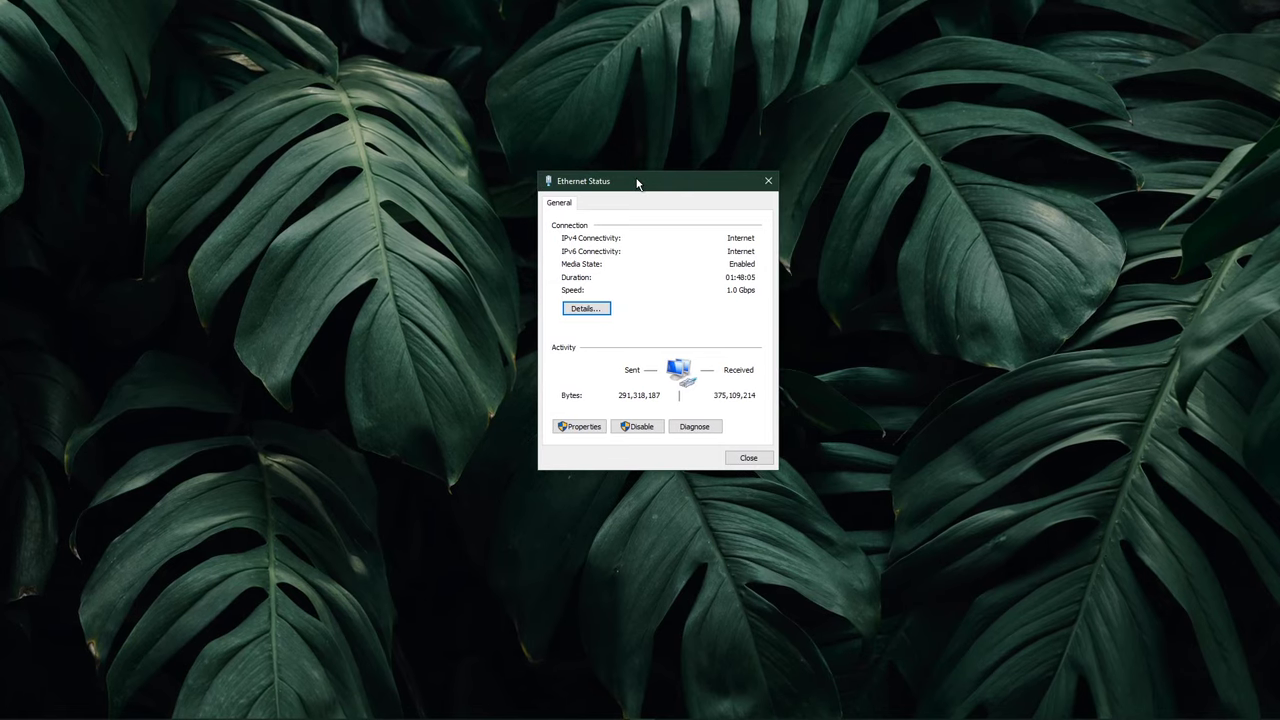
{"action": "left_click", "coordinate": [581, 428]}
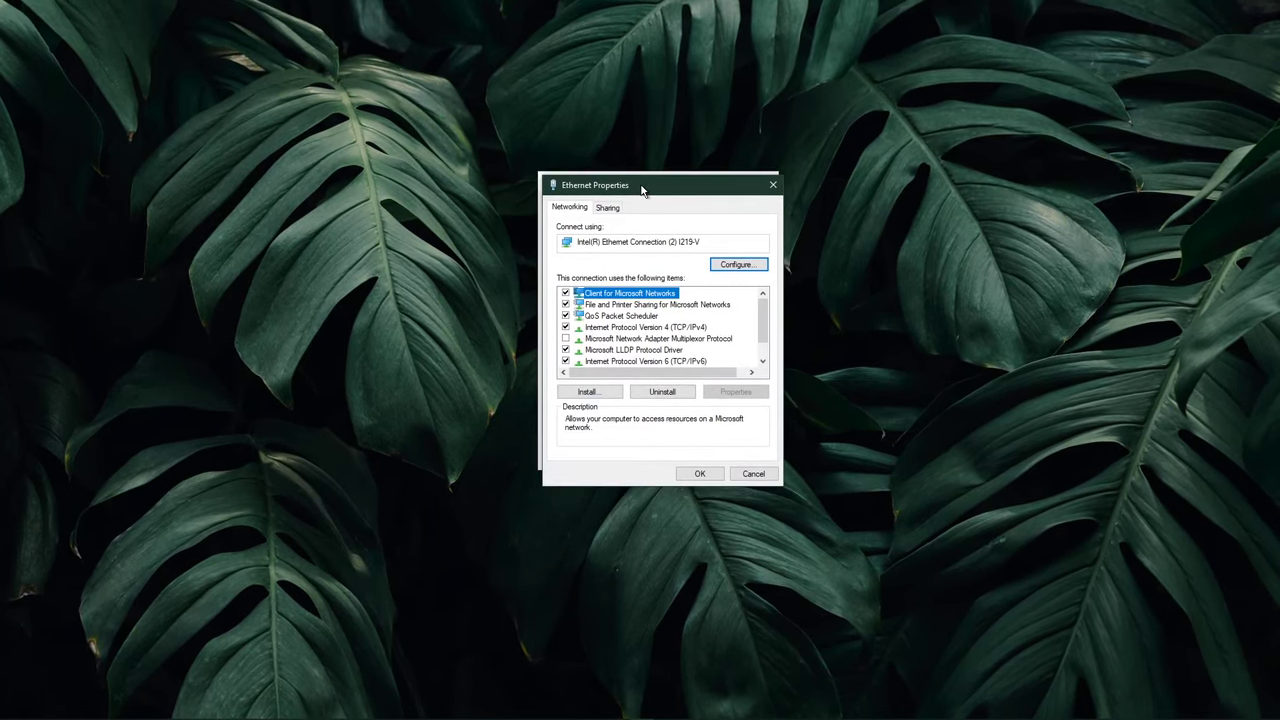
{"action": "left_click_drag", "start_coordinate": [643, 190], "coordinate": [640, 186]}
{"action": "double_click", "coordinate": [640, 321]}
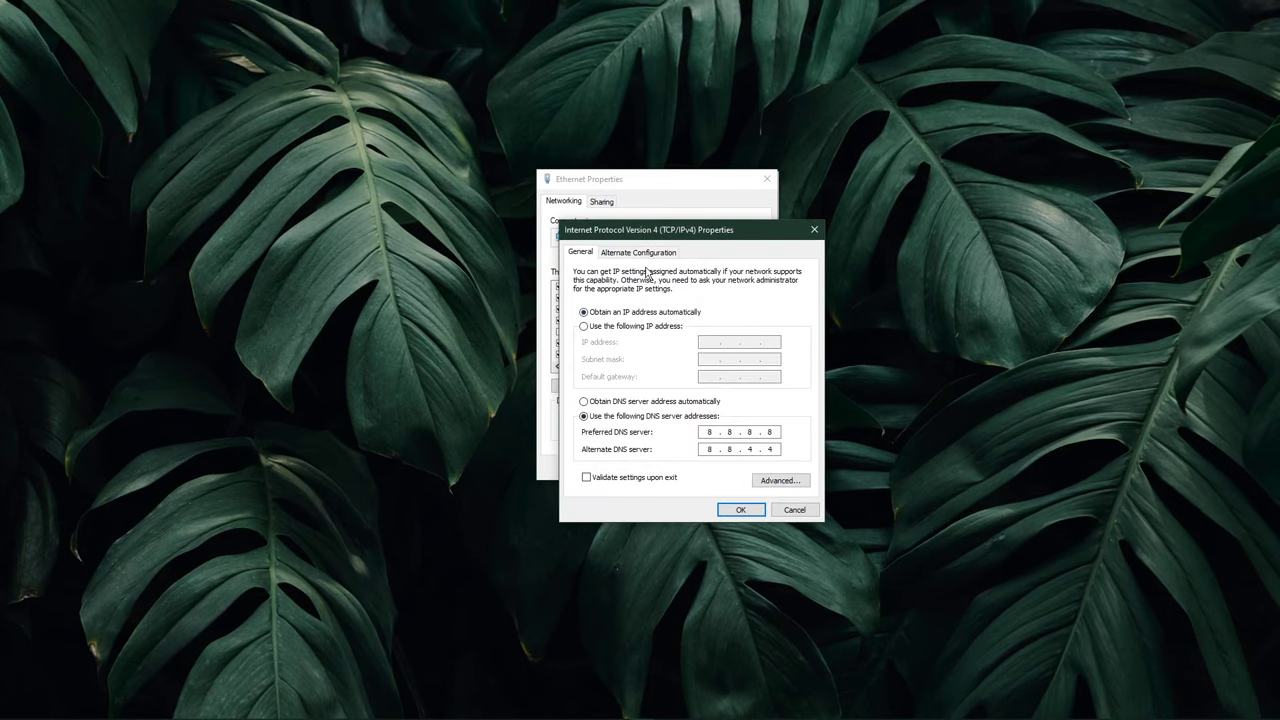
{"action": "left_click_drag", "start_coordinate": [664, 235], "coordinate": [633, 185]}
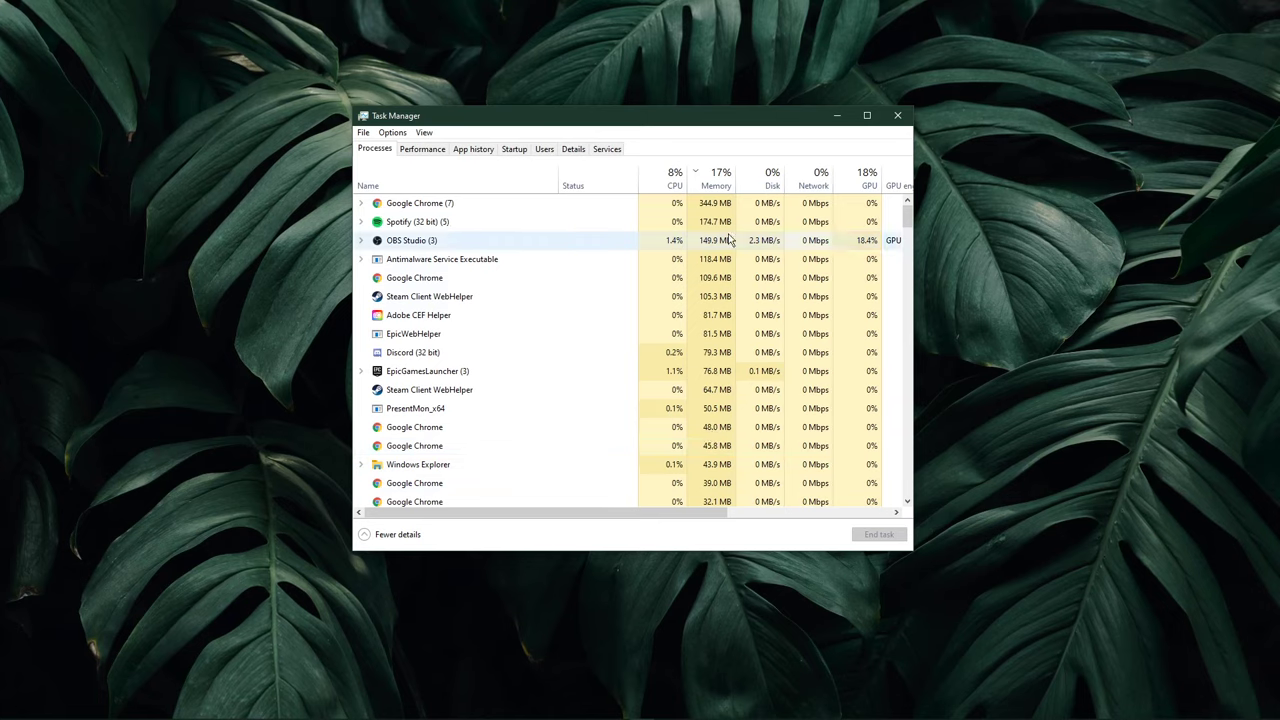
Sort processes by memory and check the context menus for Chrome, Spotify, OBS Studio and Adobe CEF Helper.
{"action": "left_click", "coordinate": [724, 187]}
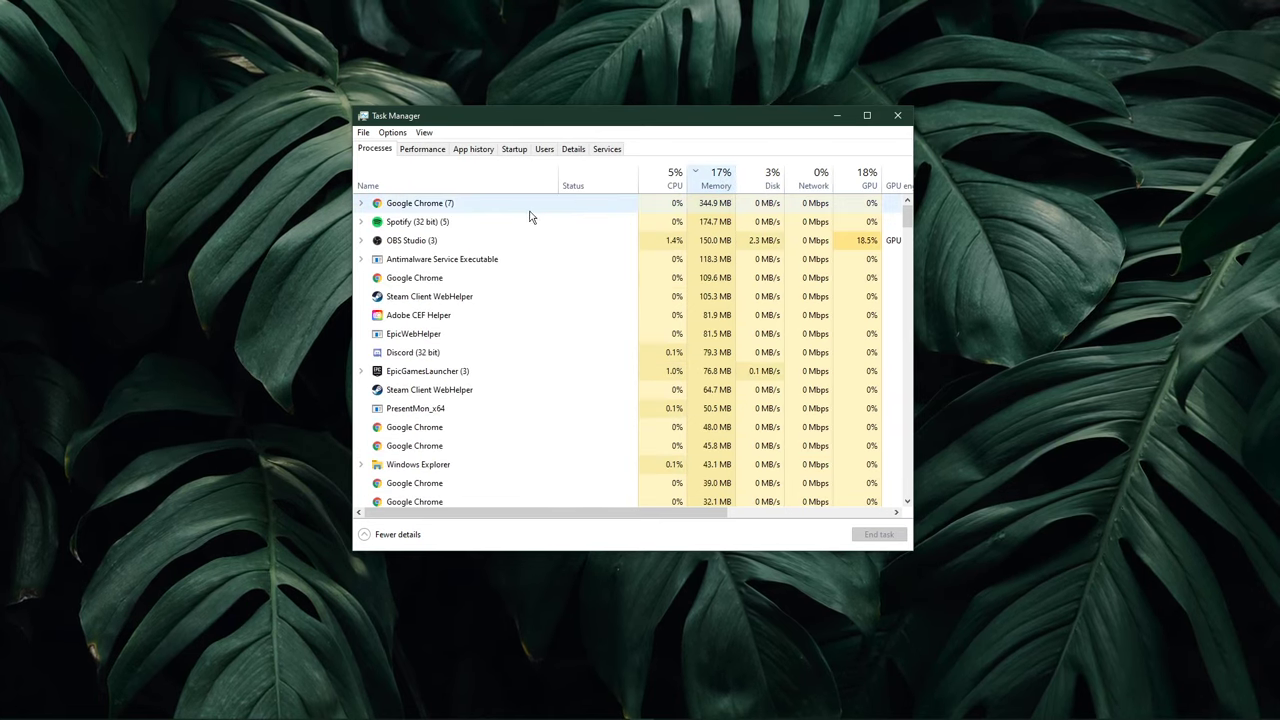
{"action": "left_click", "coordinate": [522, 208]}
{"action": "right_click", "coordinate": [502, 209]}
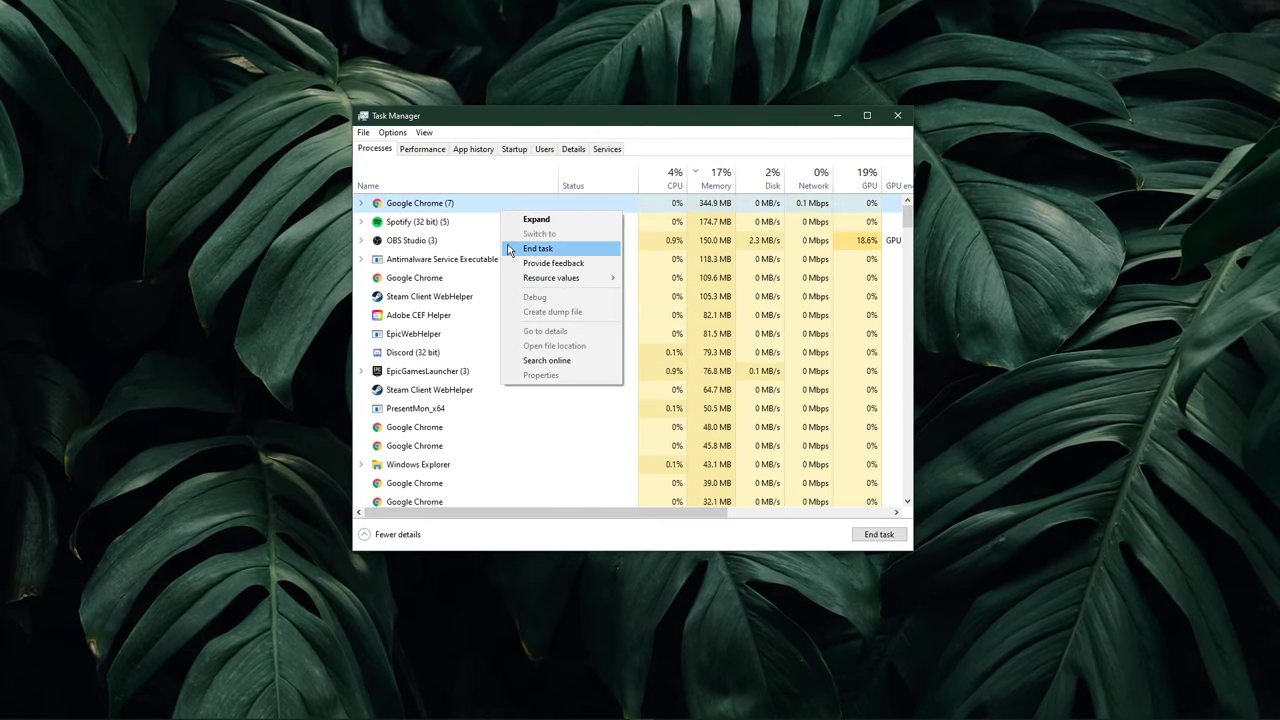
{"action": "left_click", "coordinate": [476, 226]}
{"action": "right_click", "coordinate": [476, 226]}
{"action": "left_click", "coordinate": [456, 244]}
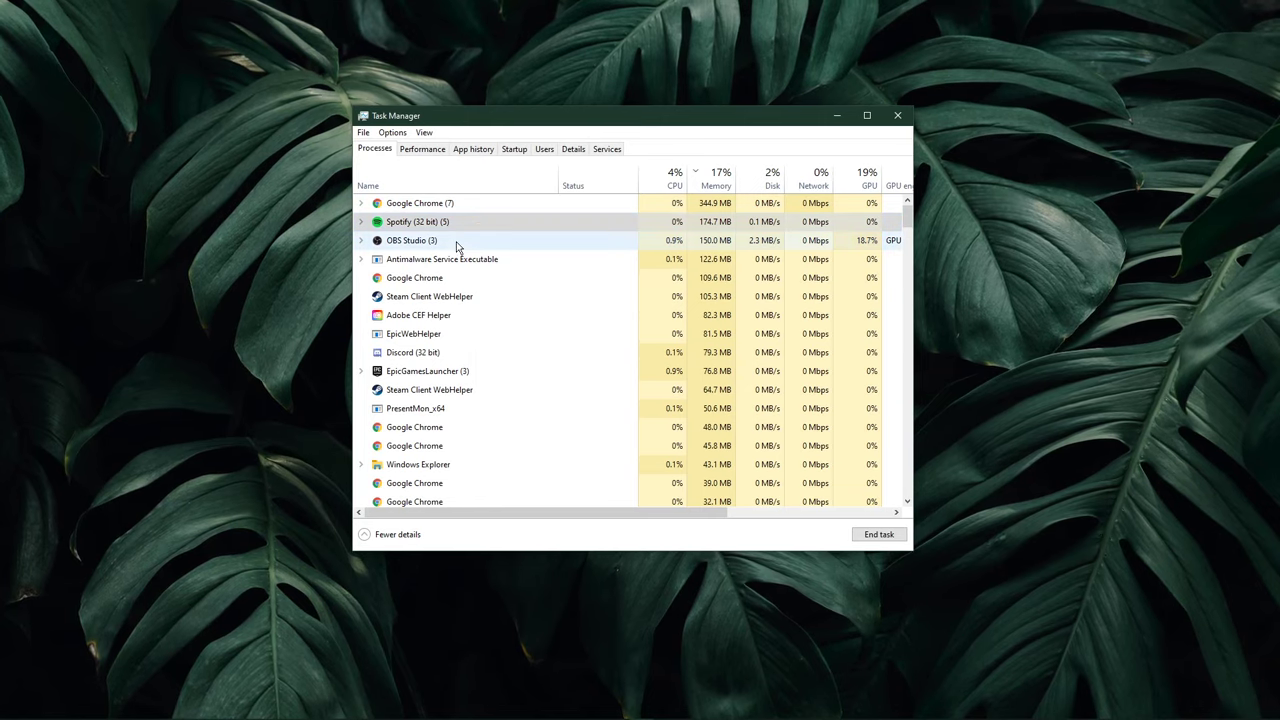
{"action": "right_click", "coordinate": [456, 246]}
{"action": "left_click", "coordinate": [448, 318]}
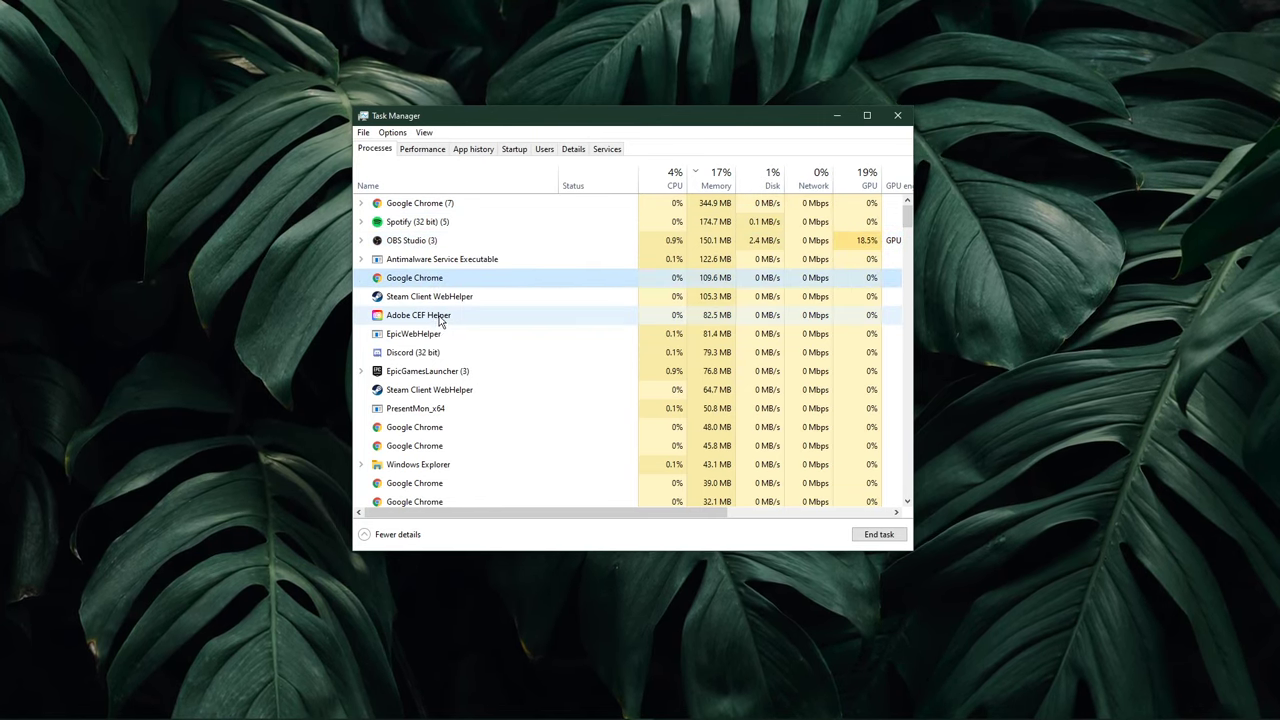
{"action": "right_click", "coordinate": [463, 321]}
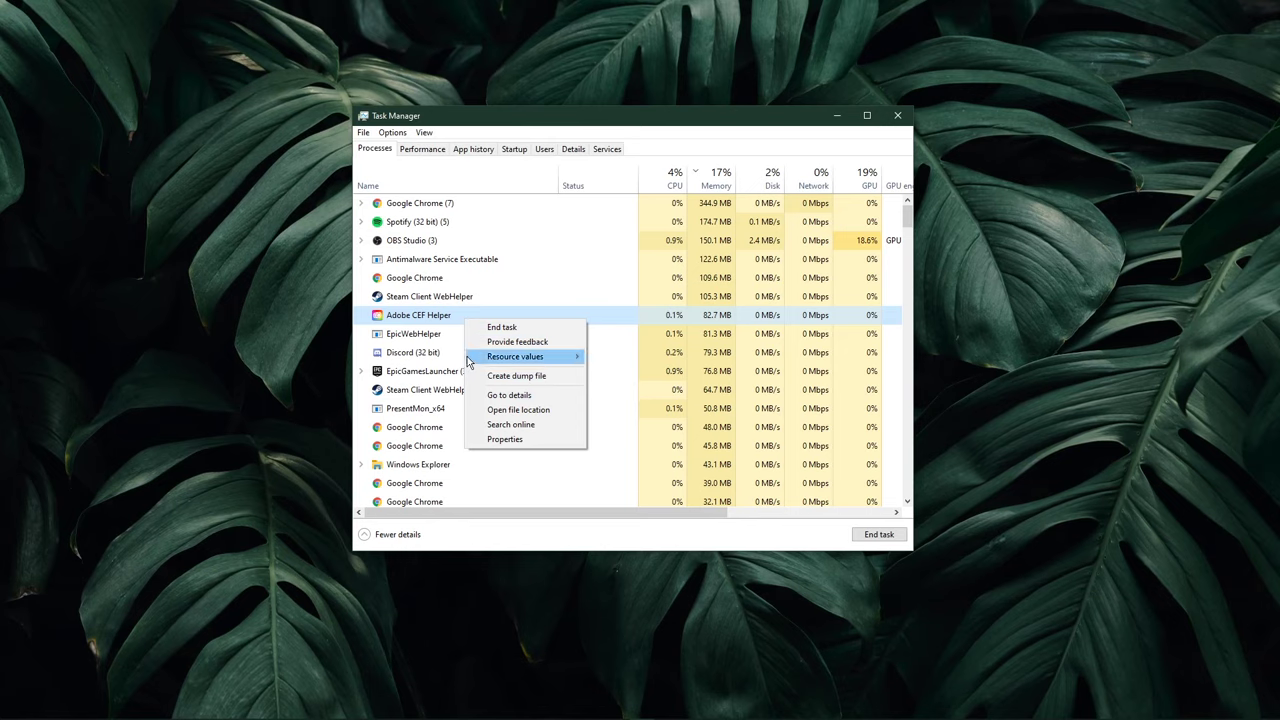
Review the rest of the process list, including Steam Client Bootstrapper, then close Task Manager.
{"action": "scroll", "coordinate": [486, 366], "scroll_direction": "down", "scroll_amount": 1}
{"action": "scroll", "coordinate": [486, 366], "scroll_direction": "down", "scroll_amount": 1}
{"action": "scroll", "coordinate": [486, 366], "scroll_direction": "down", "scroll_amount": 1}
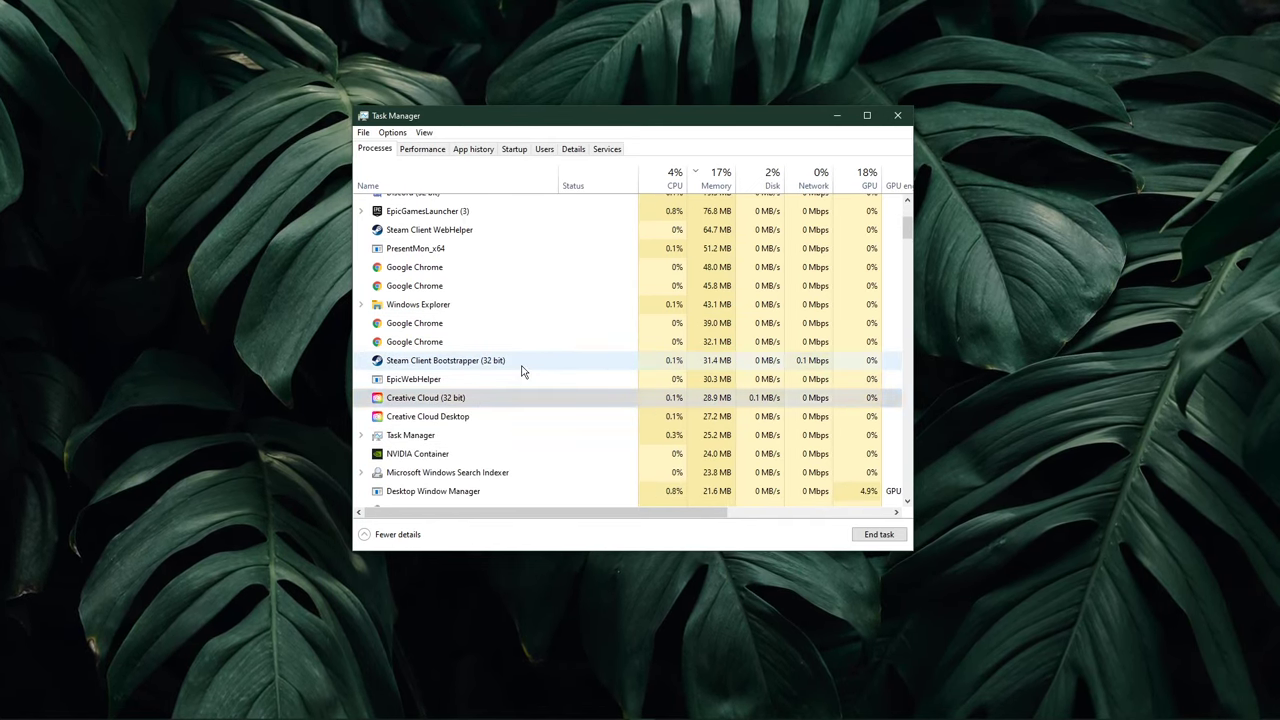
{"action": "left_click", "coordinate": [522, 364]}
{"action": "scroll", "coordinate": [570, 440], "scroll_direction": "down", "scroll_amount": 2}
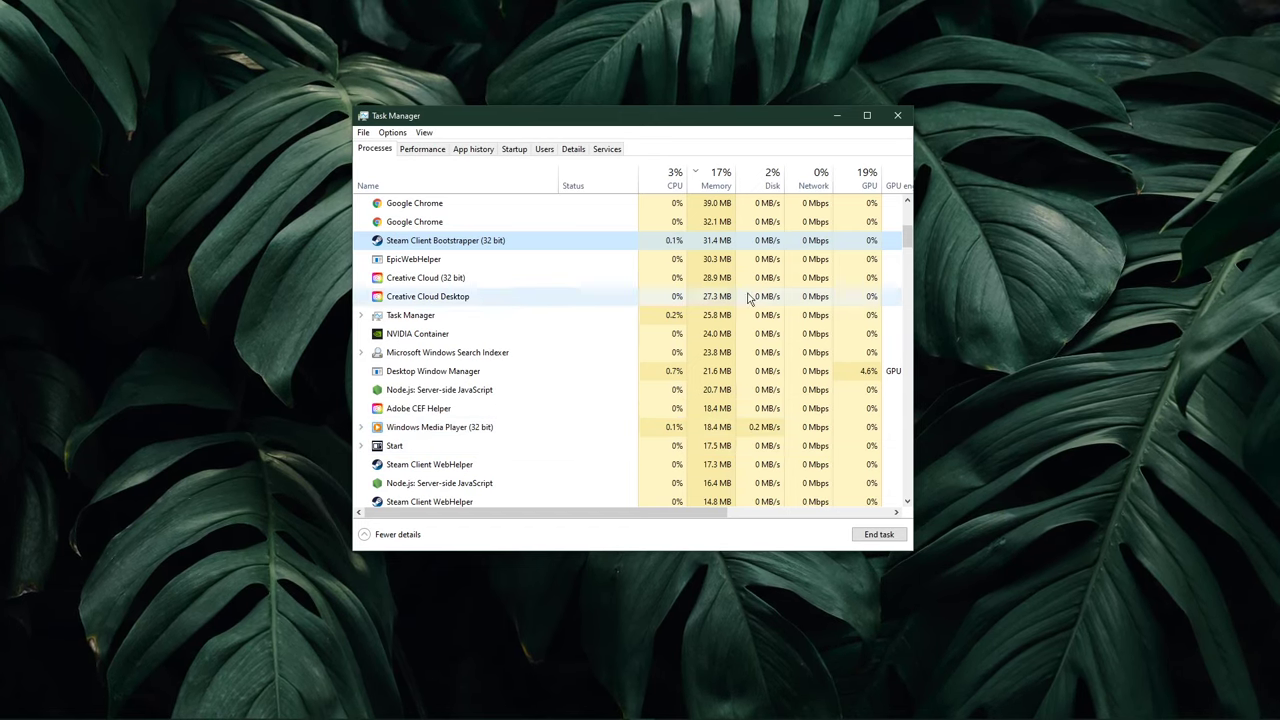
{"action": "left_click", "coordinate": [897, 115]}
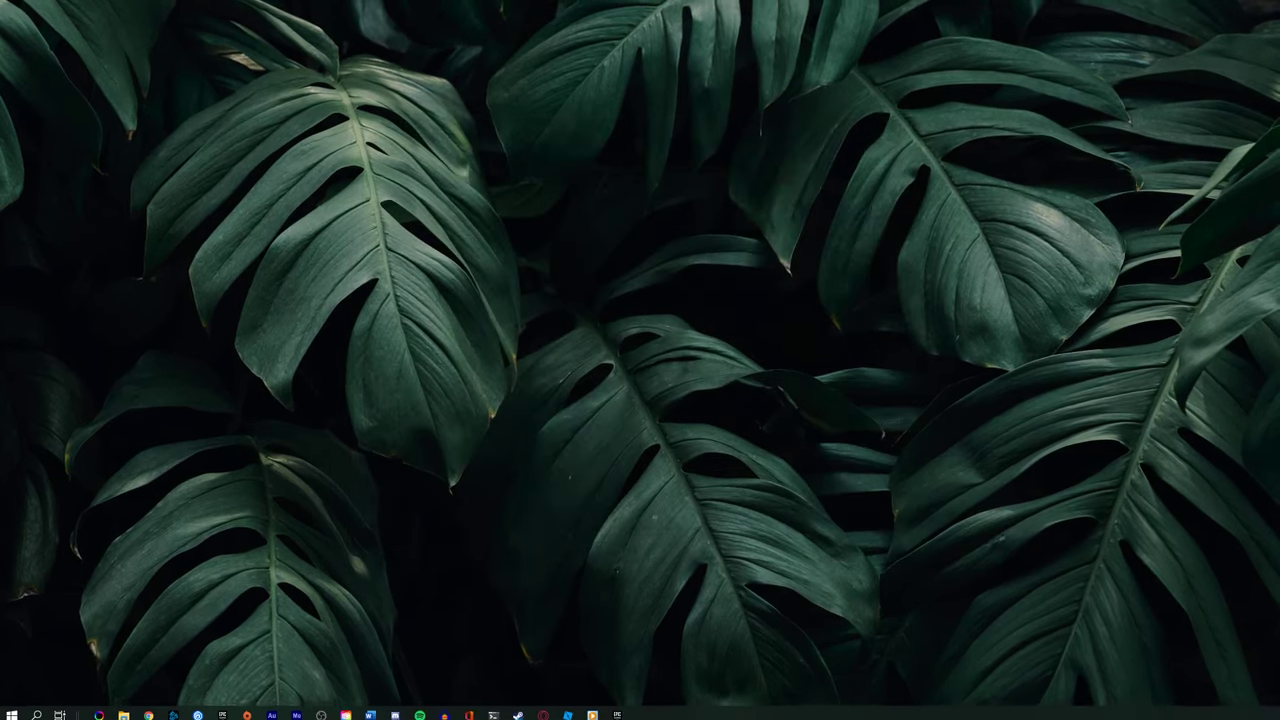